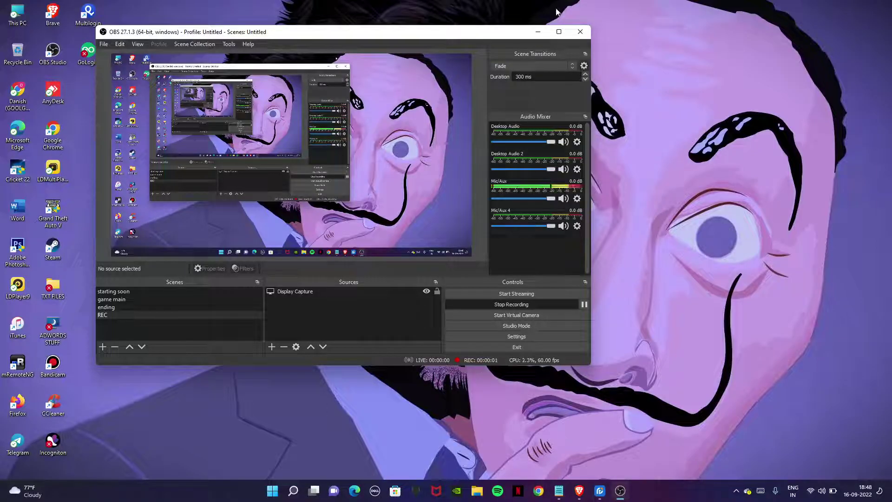
# Minimize the OBS window and refresh the Windows desktop three times.
pyautogui.click(538, 31)
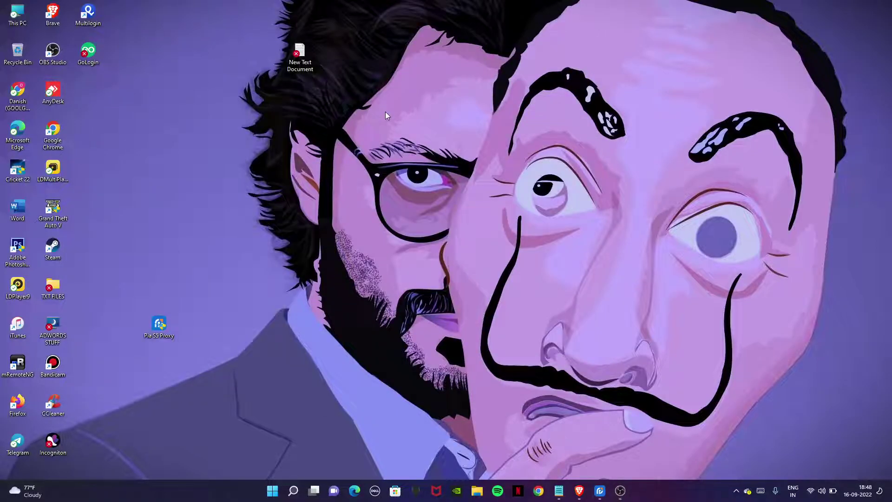
pyautogui.rightClick(411, 138)
pyautogui.click(432, 155)
pyautogui.rightClick(224, 138)
pyautogui.click(261, 174)
pyautogui.rightClick(258, 183)
pyautogui.click(289, 199)
pyautogui.moveTo(88, 52); pyautogui.dragTo(92, 69)
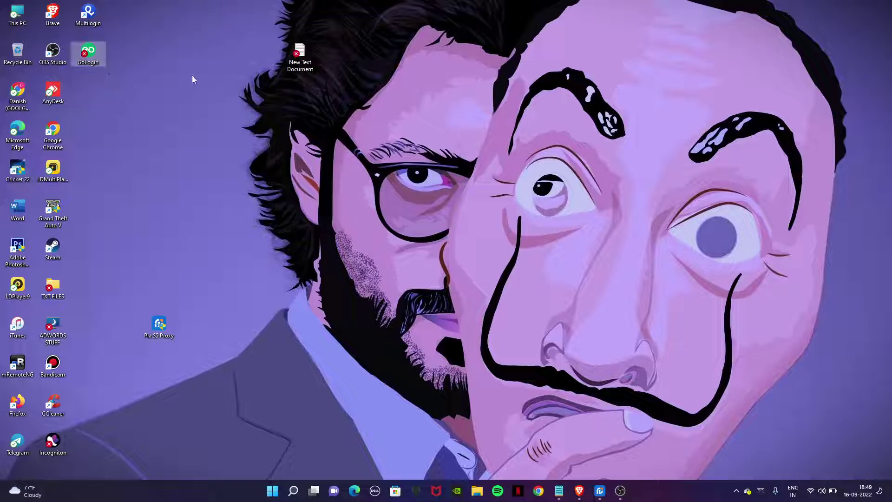
# Launch GoLogin, go to its Sign Up form, and switch to the Brave browser.
pyautogui.doubleClick(98, 60)
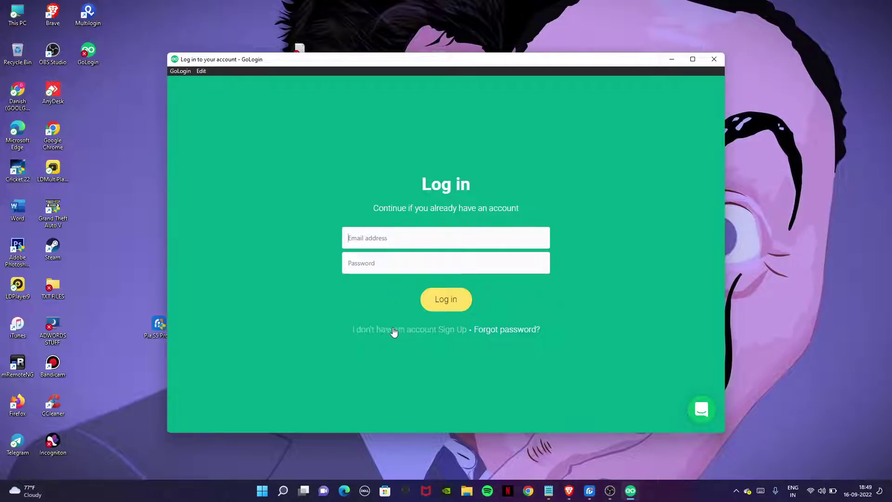
pyautogui.click(424, 333)
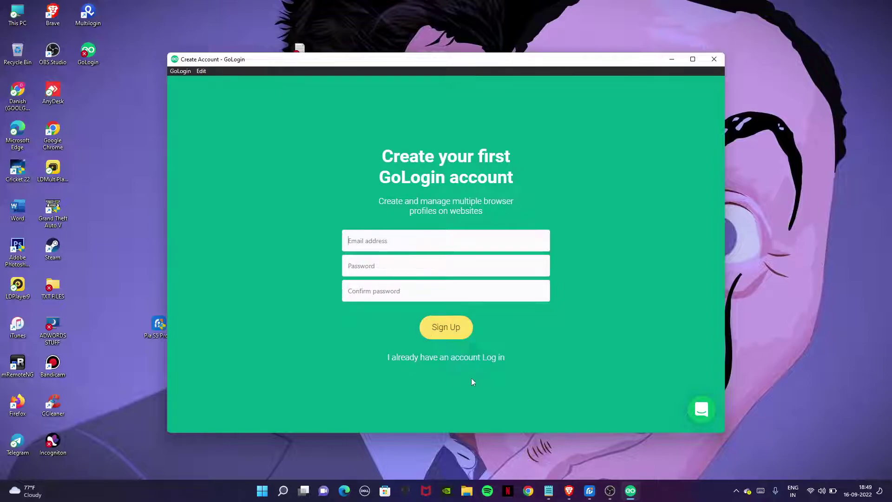
pyautogui.click(569, 491)
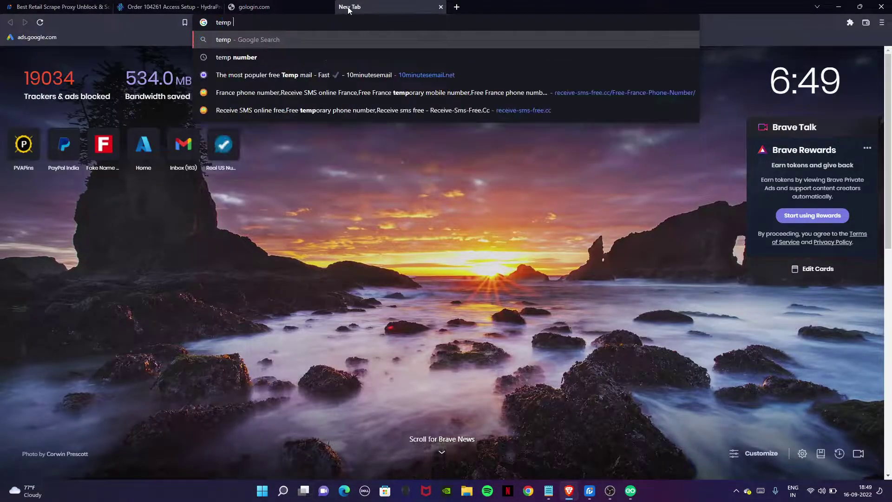
# Search for 'temp mail' in Brave to get to temp-mail.org.
pyautogui.write('mai')
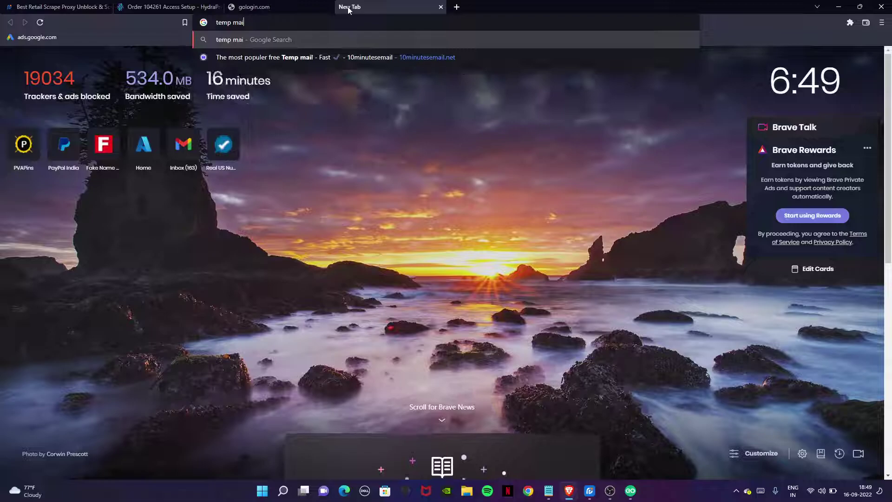
pyautogui.write('l')
pyautogui.press('Return')
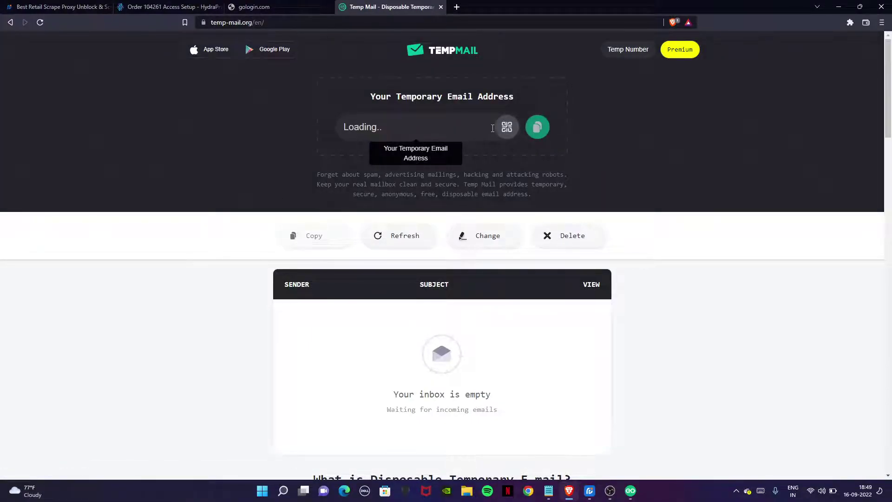
# Sign up for GoLogin with the copied temporary email address and a password.
pyautogui.click(539, 133)
pyautogui.click(630, 491)
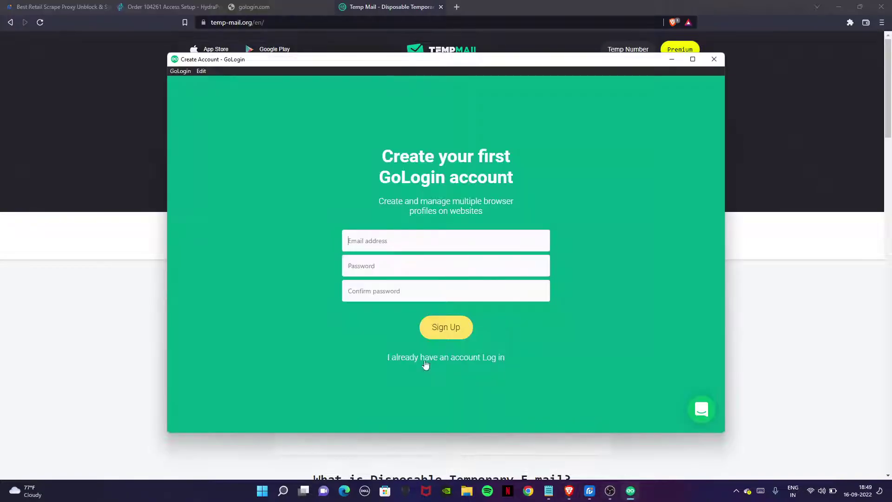
pyautogui.hotkey('ctrl', 'v')
pyautogui.write('****')
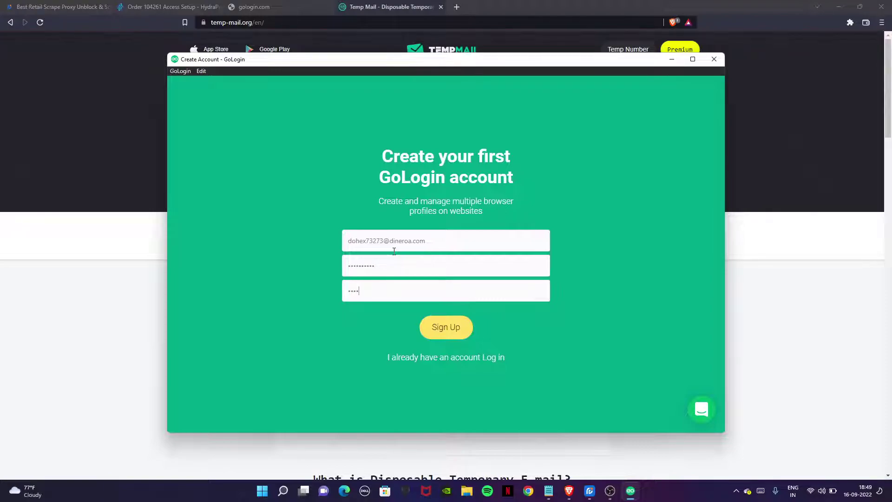
pyautogui.write('**')
pyautogui.click(444, 327)
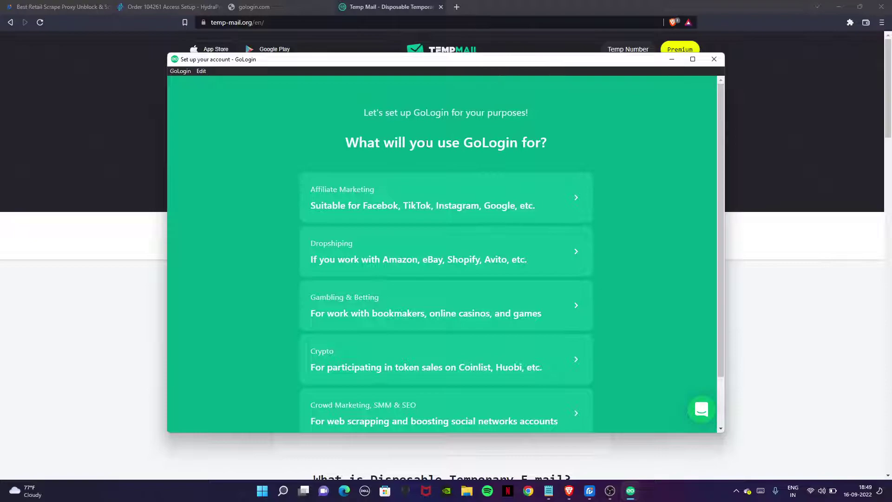
# Answer the setup questions: Affiliate Marketing, working solo, 50–500 accounts, no API, YouTube Video.
pyautogui.scroll(-2, 355, 186)
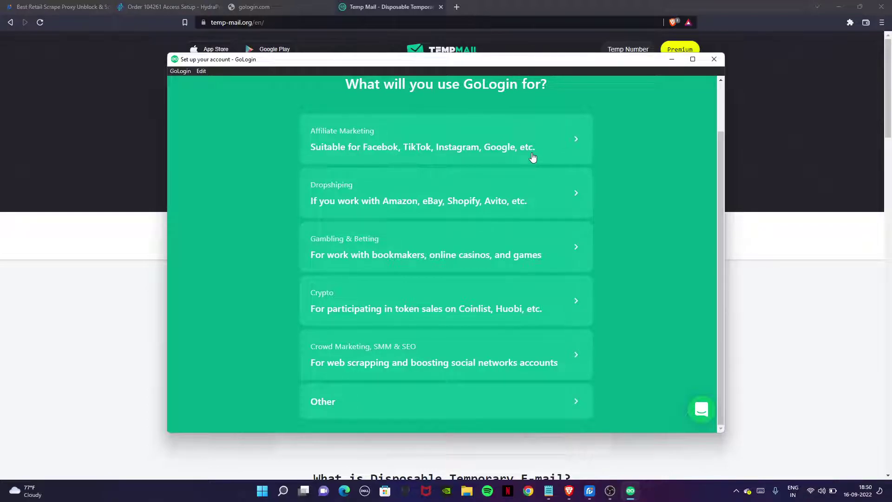
pyautogui.click(463, 147)
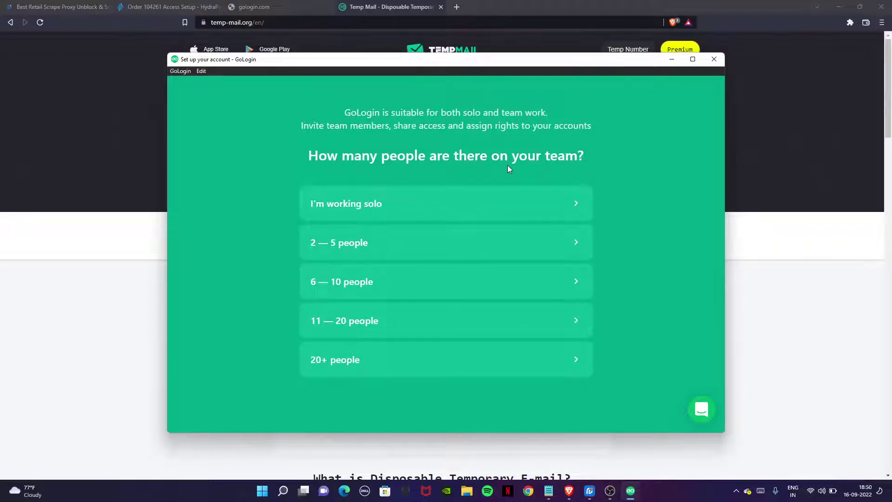
pyautogui.click(343, 203)
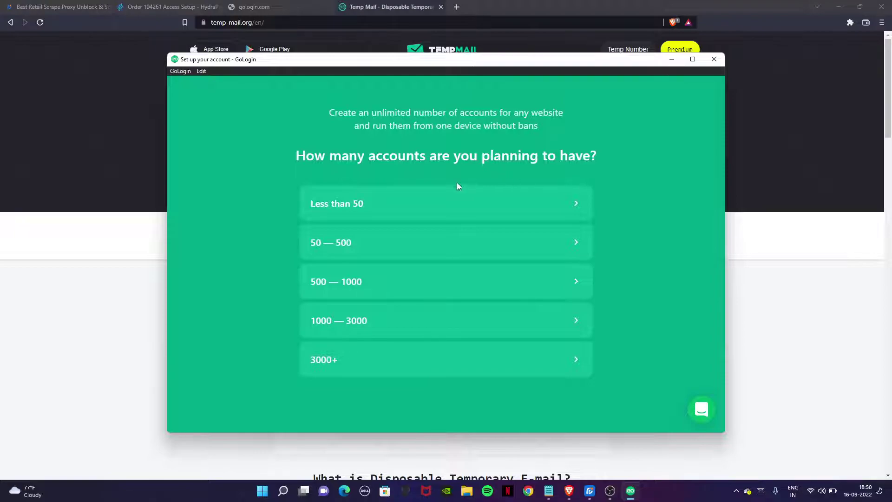
pyautogui.click(351, 239)
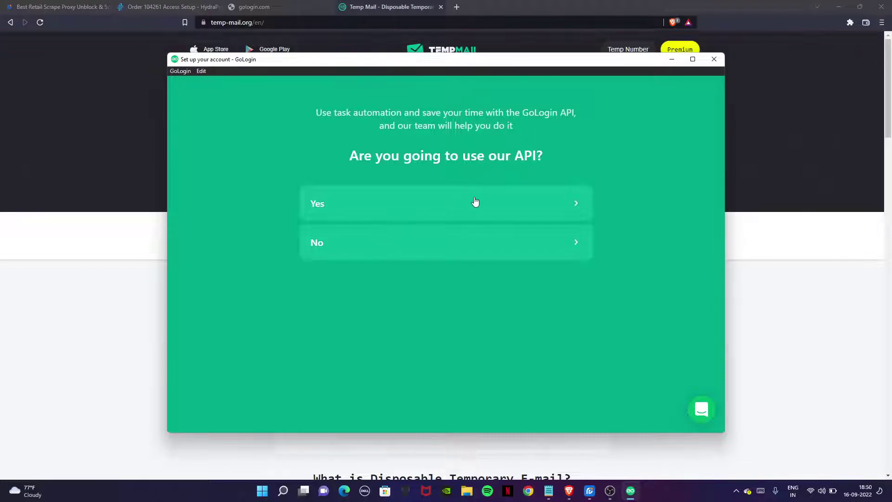
pyautogui.click(409, 237)
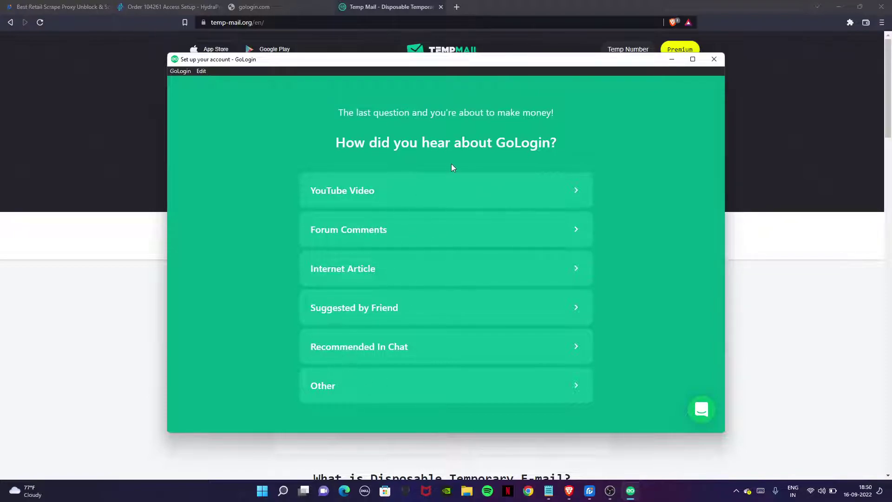
pyautogui.click(367, 386)
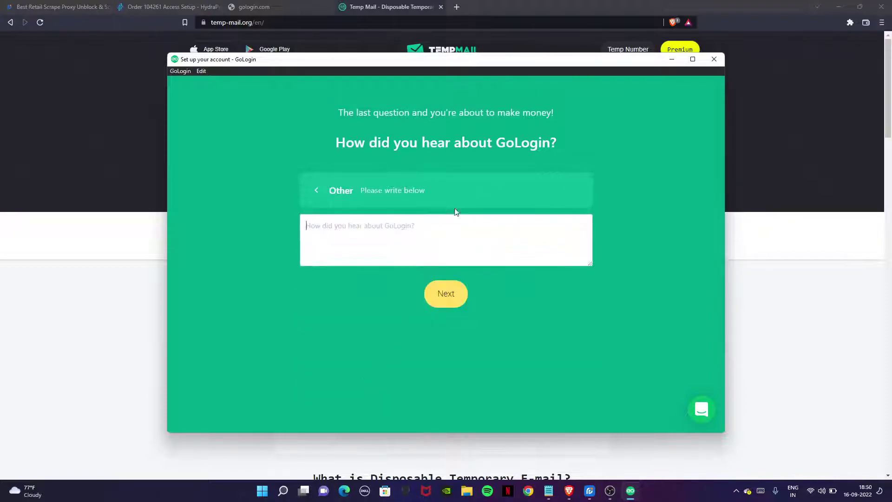
pyautogui.click(329, 199)
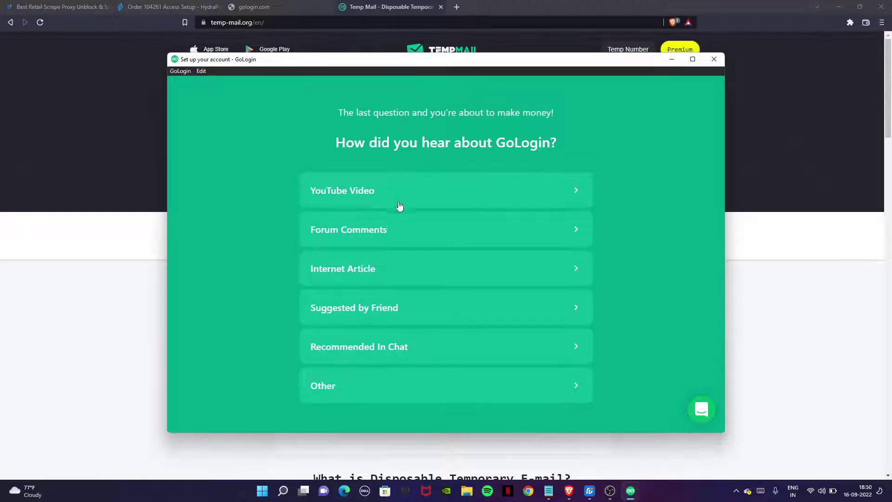
pyautogui.click(402, 186)
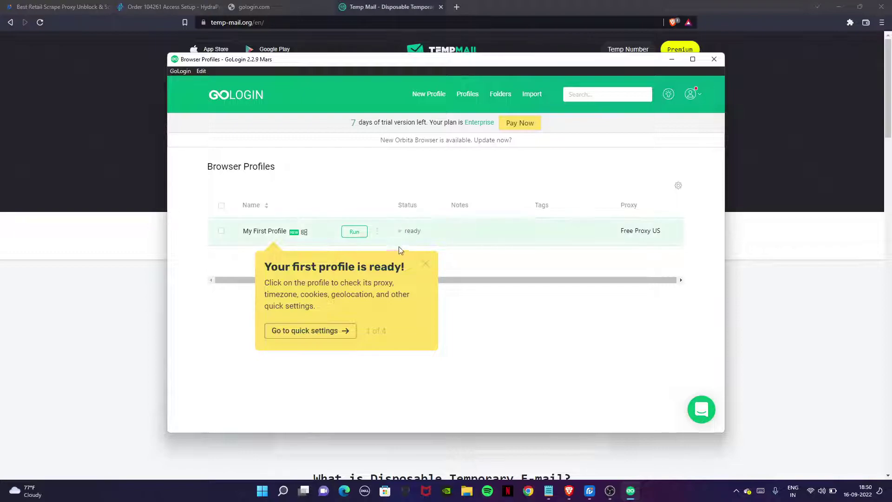
# Dismiss the tip, maximize GoLogin, and delete the default My First Profile.
pyautogui.tripleClick(353, 123)
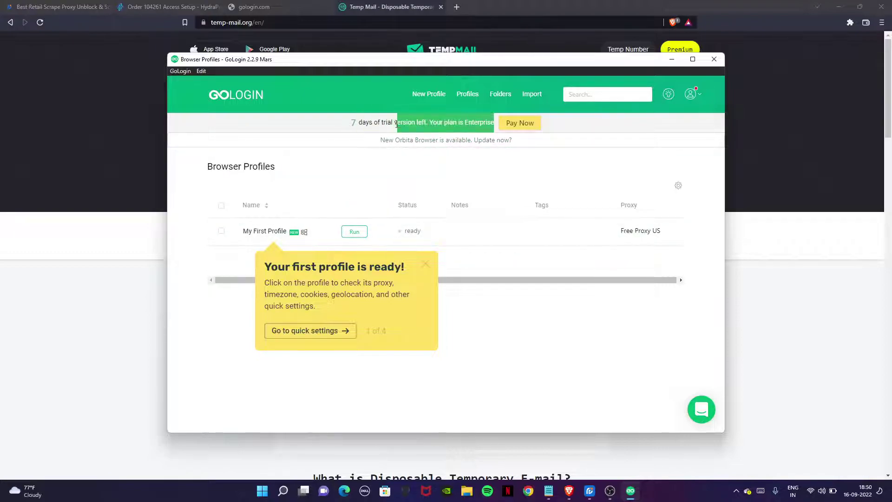
pyautogui.click(352, 123)
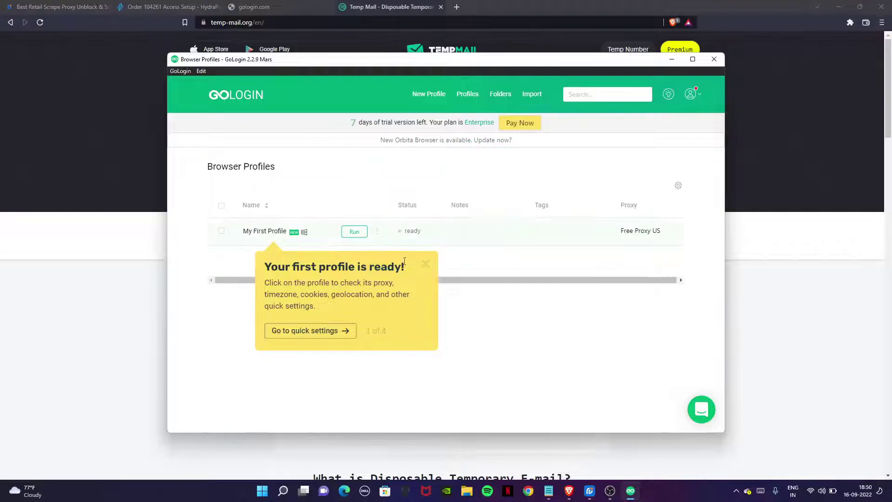
pyautogui.click(425, 264)
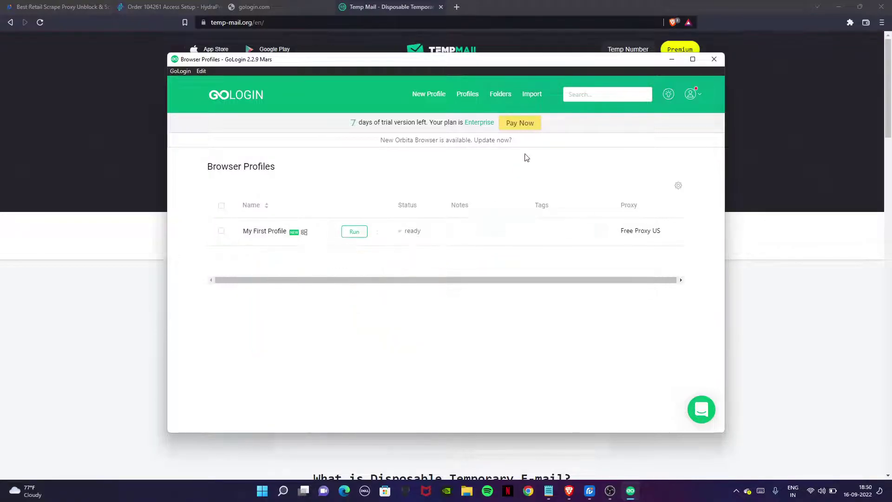
pyautogui.click(693, 59)
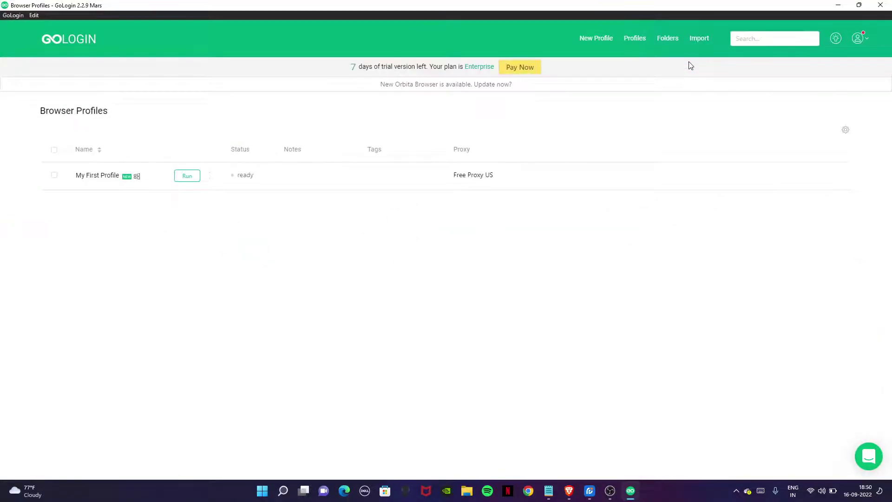
pyautogui.click(56, 178)
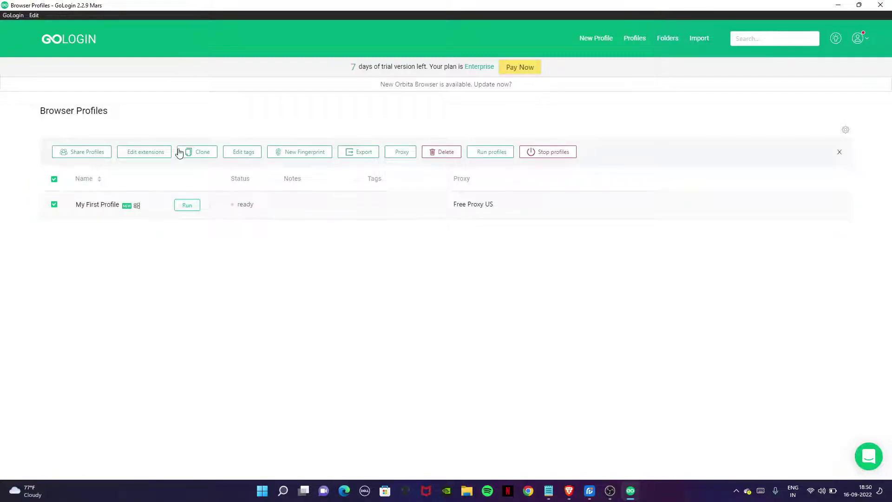
pyautogui.click(436, 156)
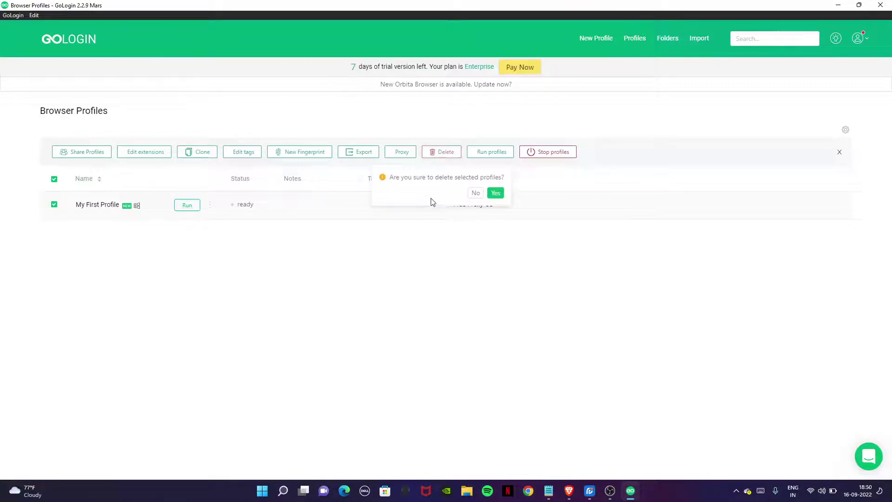
pyautogui.click(495, 193)
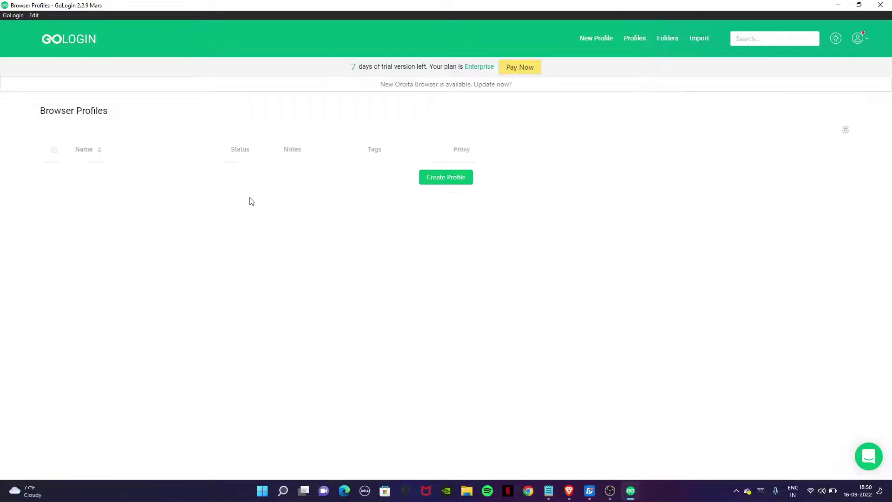
# Create a new browser profile and set its proxy connection type to HTTP Proxy.
pyautogui.click(454, 177)
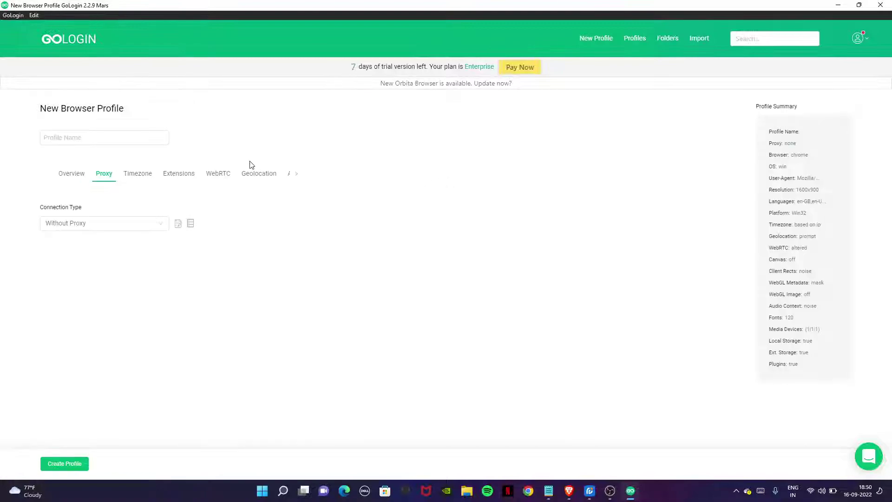
pyautogui.click(69, 184)
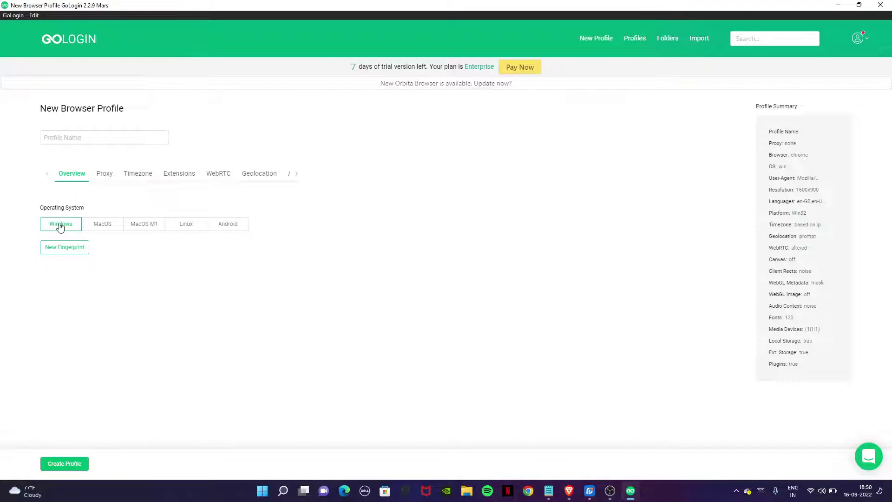
pyautogui.click(102, 178)
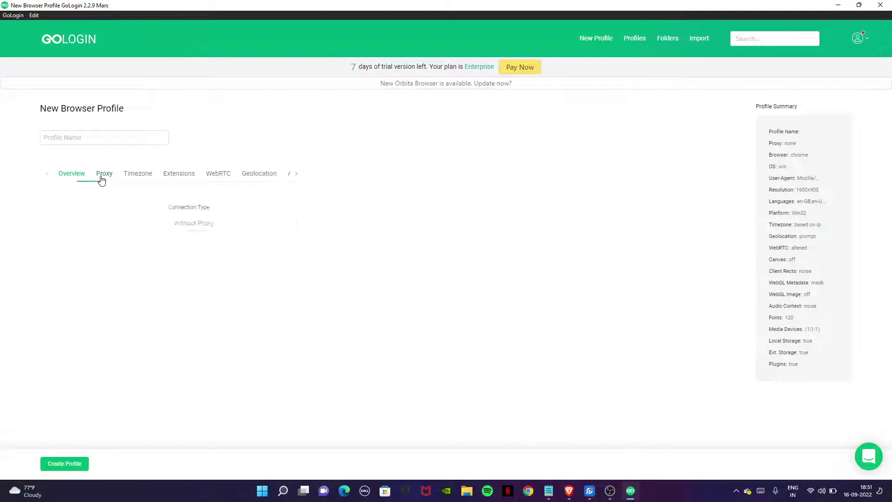
pyautogui.click(107, 224)
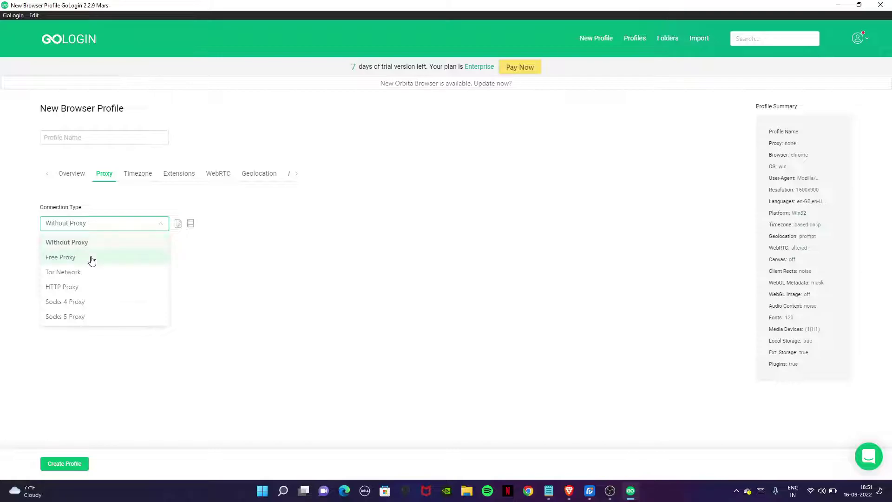
pyautogui.click(90, 258)
pyautogui.click(97, 225)
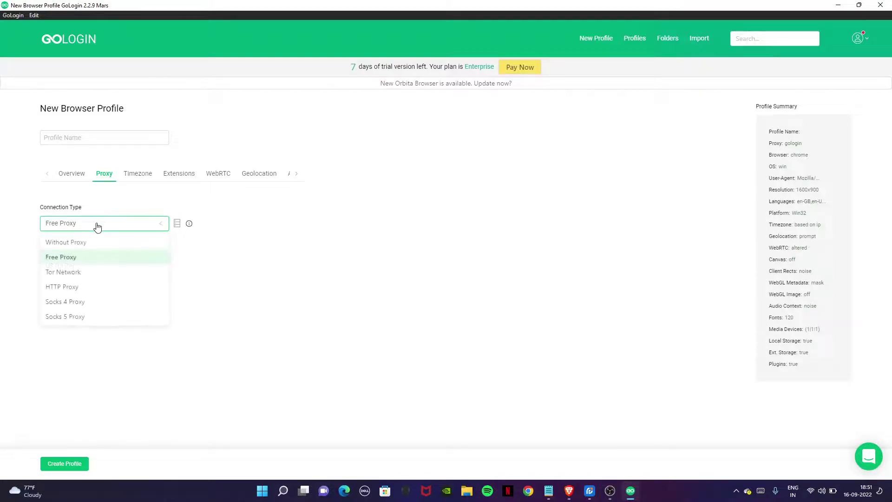
pyautogui.click(91, 288)
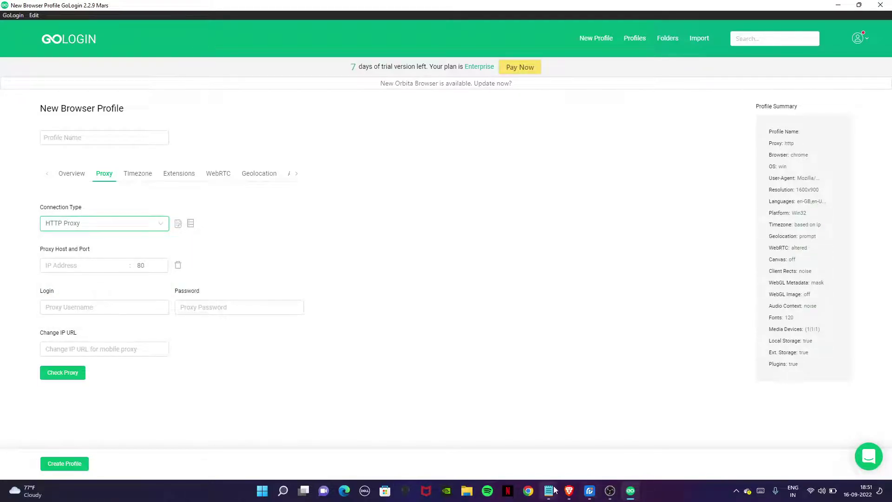
# Generate French proxy access points in HydraProxy and copy the first line into GoLogin's clipboard.
pyautogui.click(569, 491)
pyautogui.click(170, 6)
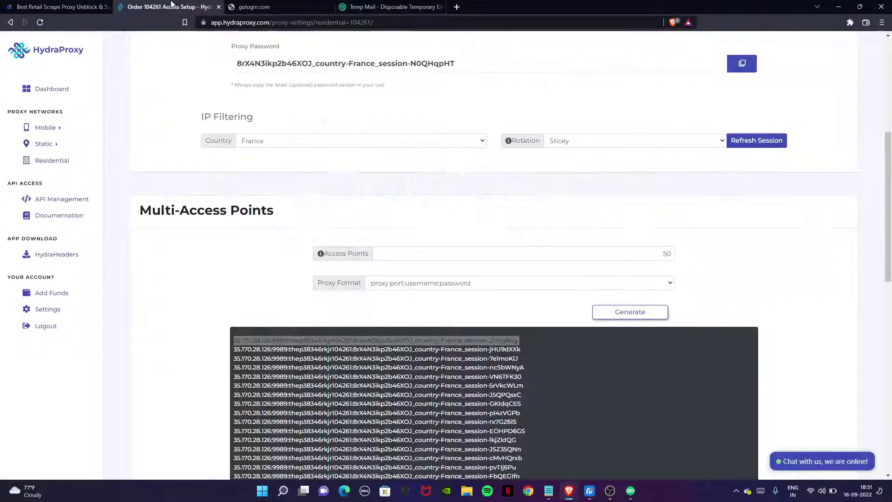
pyautogui.click(633, 313)
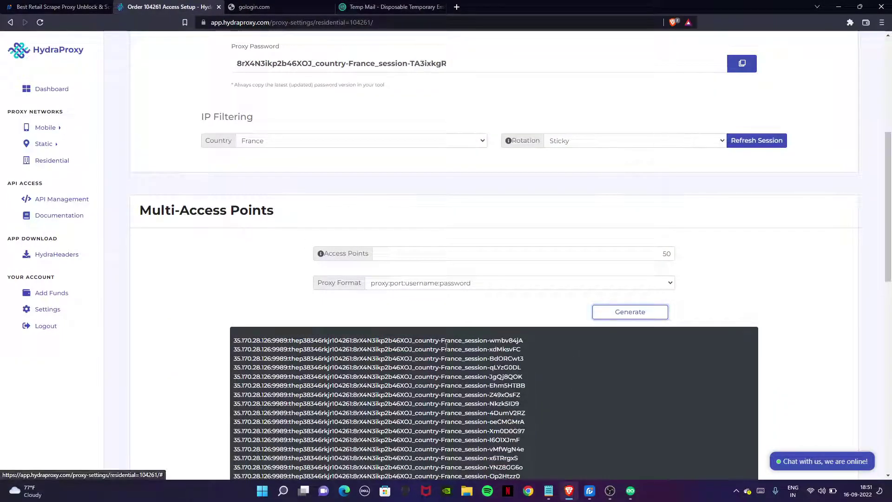
pyautogui.tripleClick(437, 340)
pyautogui.rightClick(437, 340)
pyautogui.click(472, 348)
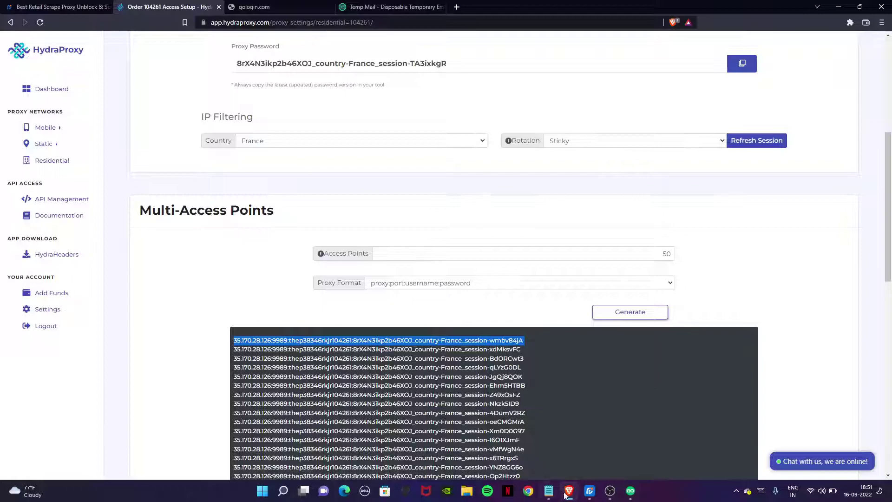
pyautogui.click(628, 491)
pyautogui.click(97, 268)
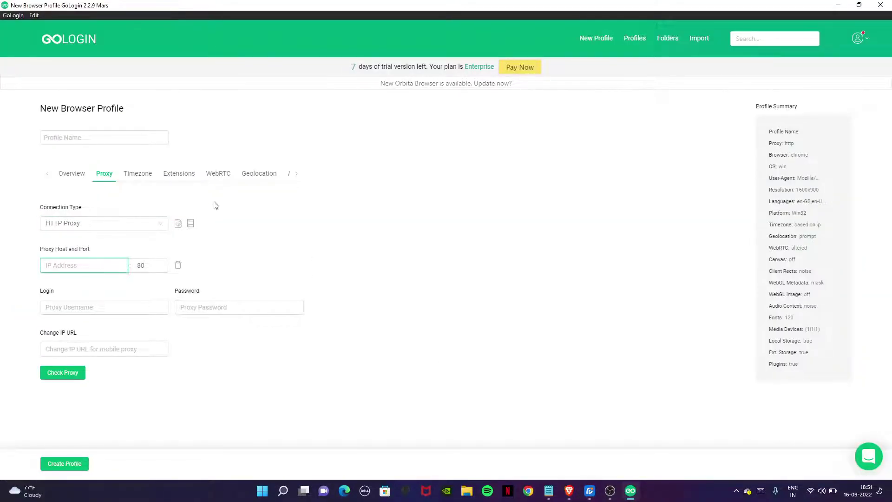
# Paste the proxy 35.170.28.126:9989 with its credentials and confirm the check succeeds for FR.
pyautogui.click(180, 226)
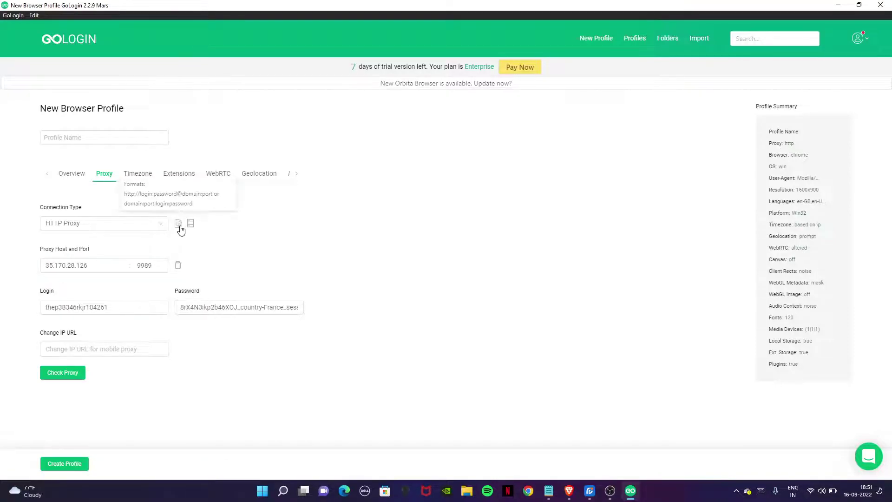
pyautogui.click(56, 372)
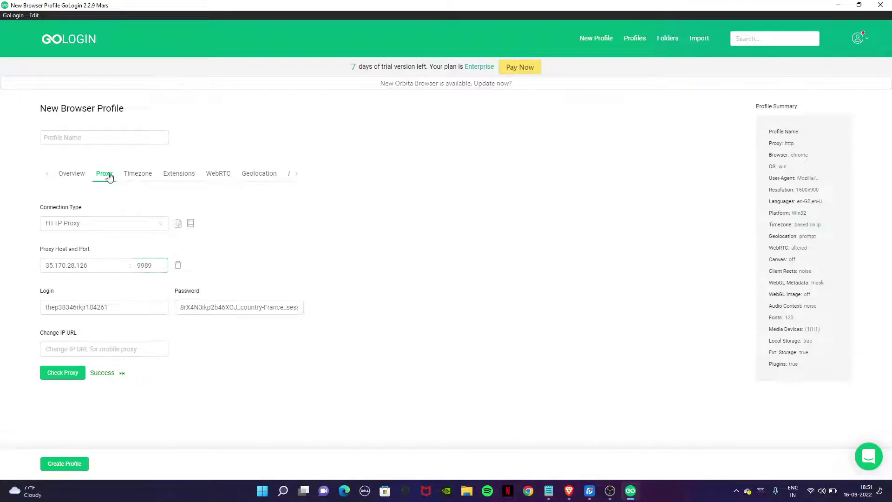
pyautogui.click(153, 179)
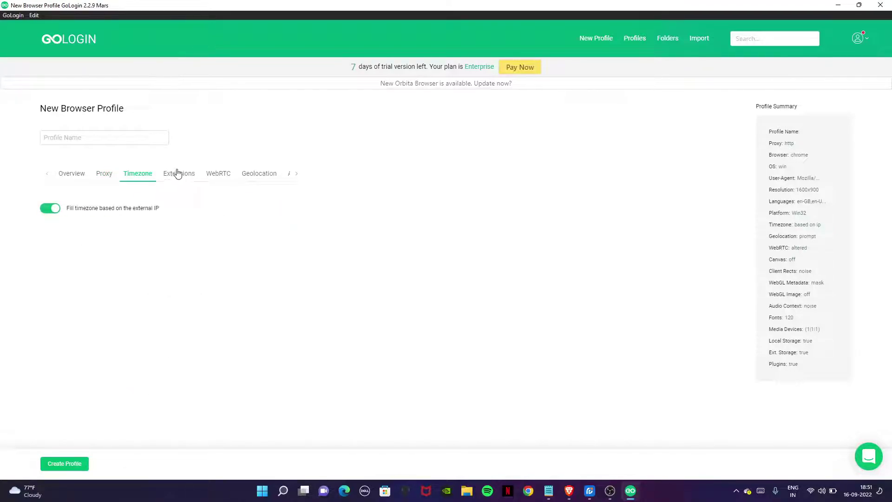
pyautogui.click(175, 183)
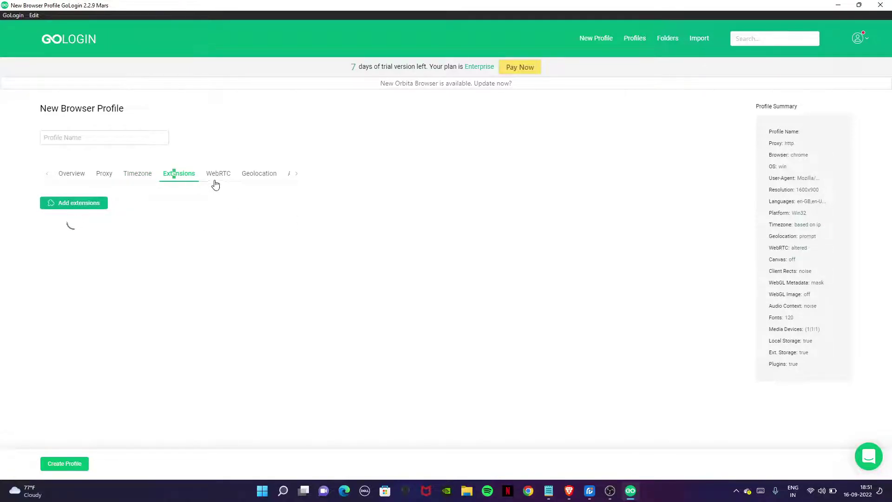
# Review WebRTC and Geolocation, then view Advanced settings: 1600x900, Win32, 12 CPU threads, 8 RAM.
pyautogui.click(214, 182)
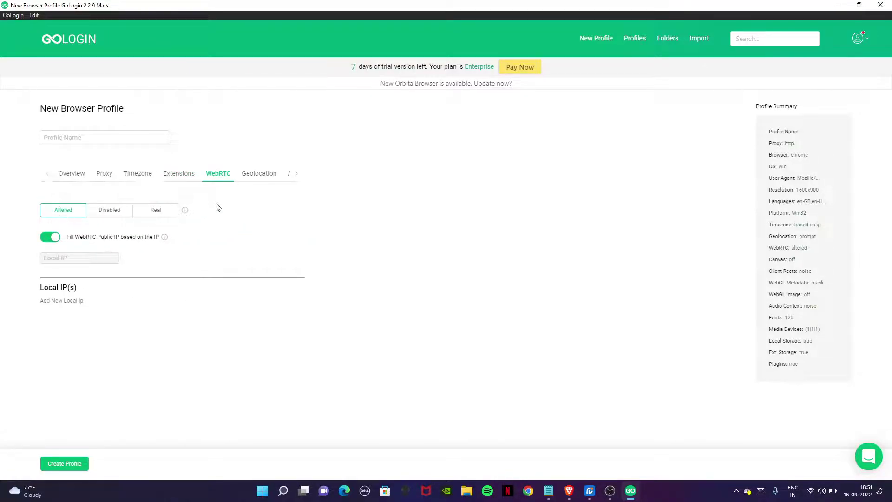
pyautogui.click(256, 183)
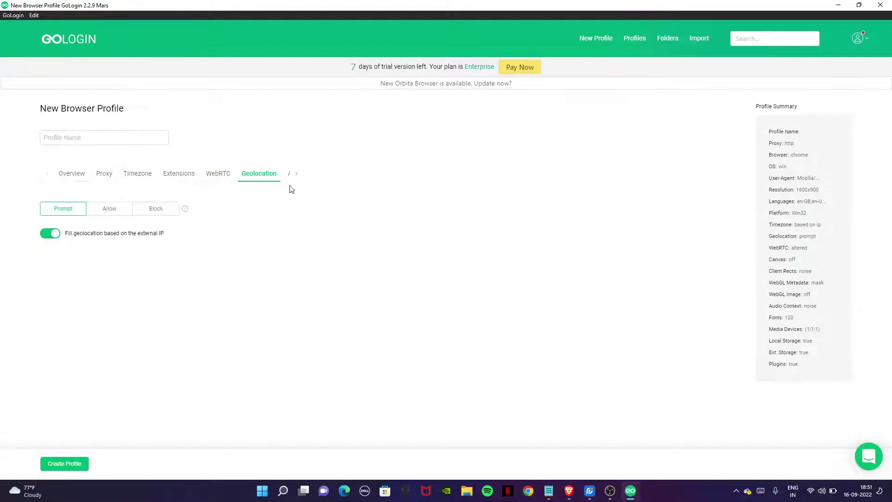
pyautogui.click(296, 174)
pyautogui.click(252, 177)
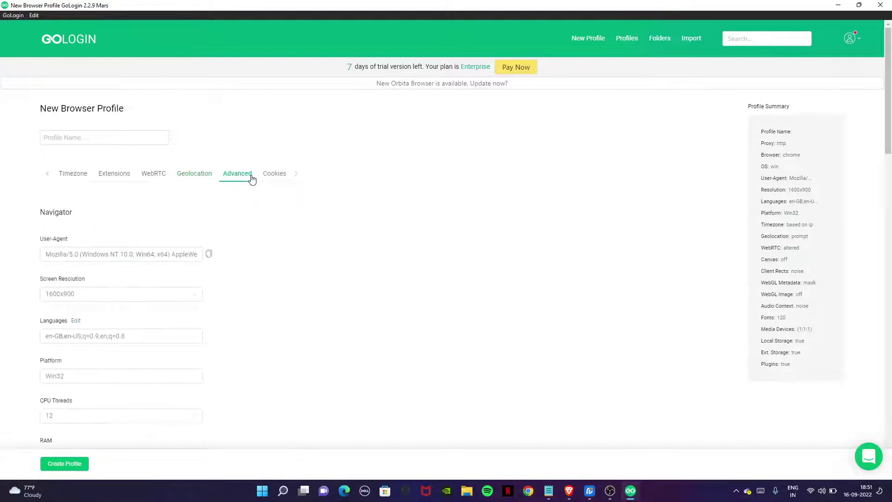
pyautogui.scroll(-2, 67, 240)
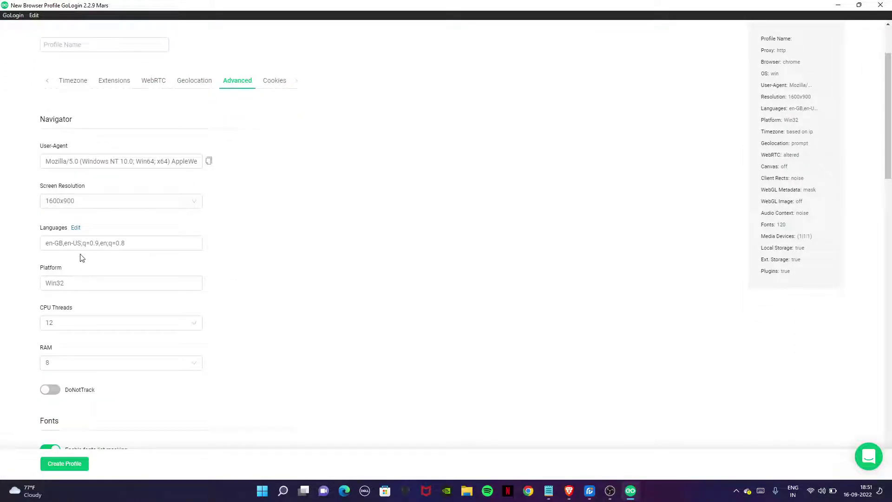
# Remove English (en) and English (United States) from the profile's browser languages.
pyautogui.click(75, 228)
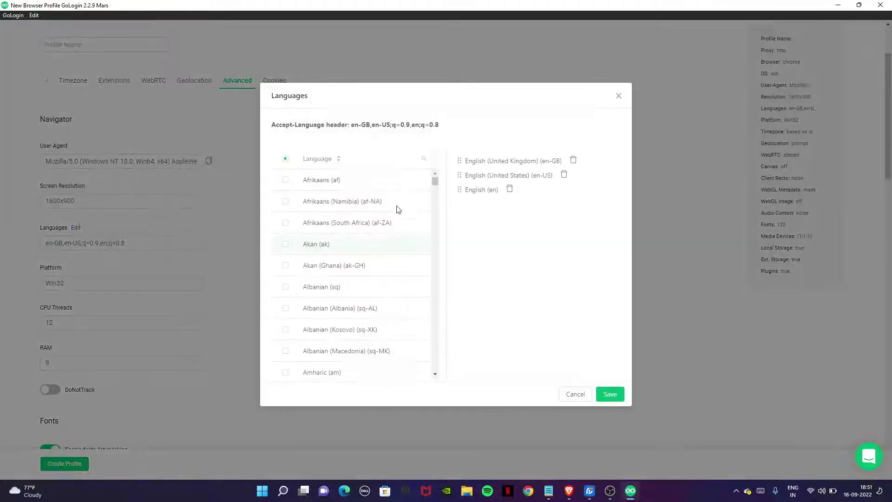
pyautogui.click(510, 190)
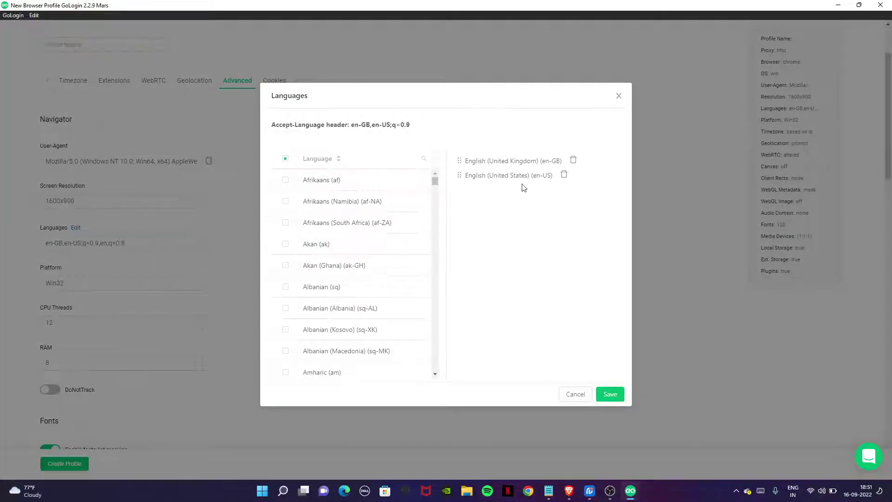
pyautogui.click(563, 176)
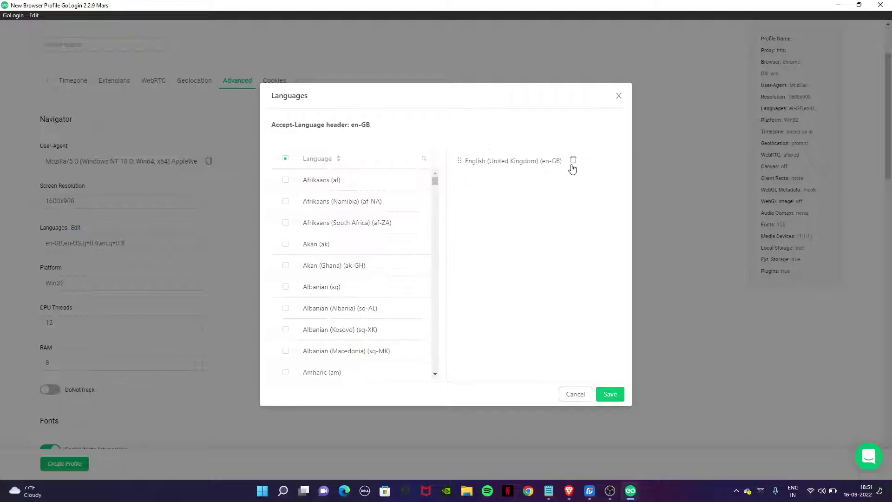
pyautogui.click(573, 160)
# Add French (fr), remove English (United Kingdom), and save the French-only language list.
pyautogui.scroll(-1, 338, 204)
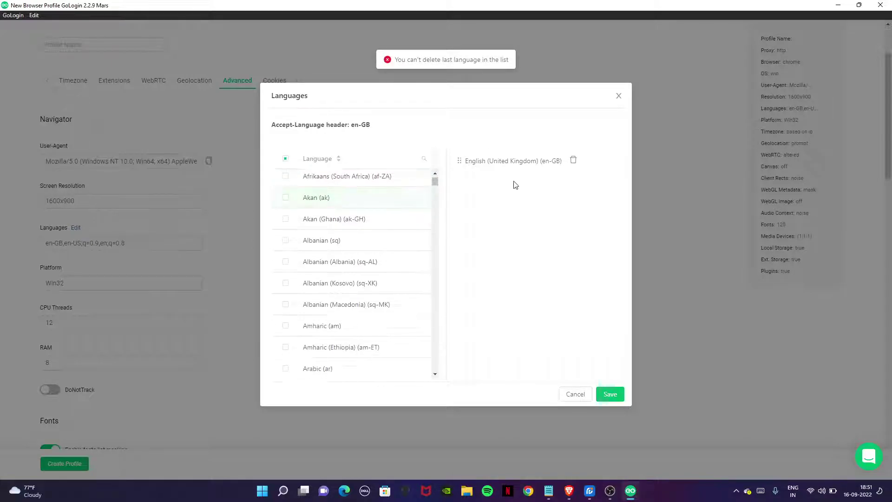
pyautogui.scroll(-15, 367, 207)
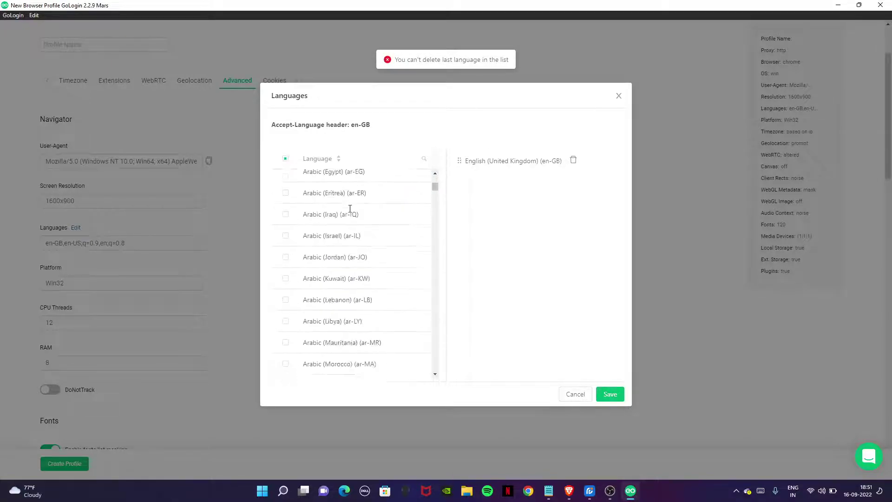
pyautogui.scroll(-20, 344, 244)
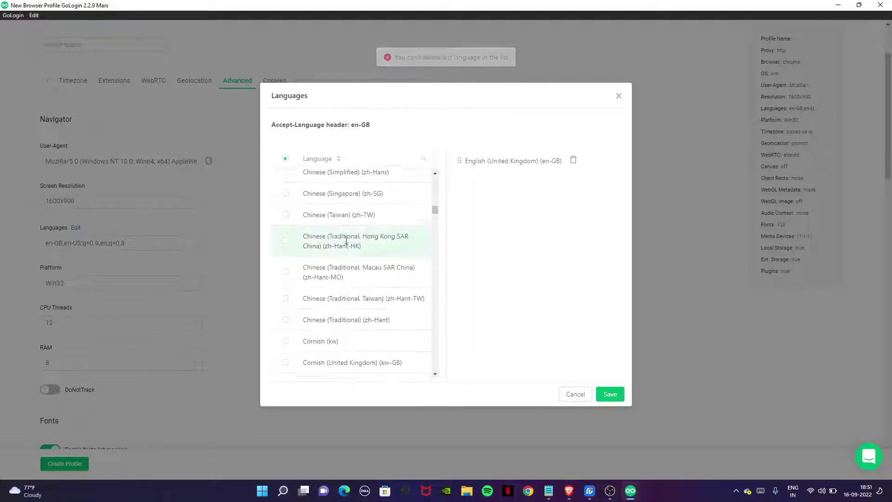
pyautogui.scroll(-20, 346, 244)
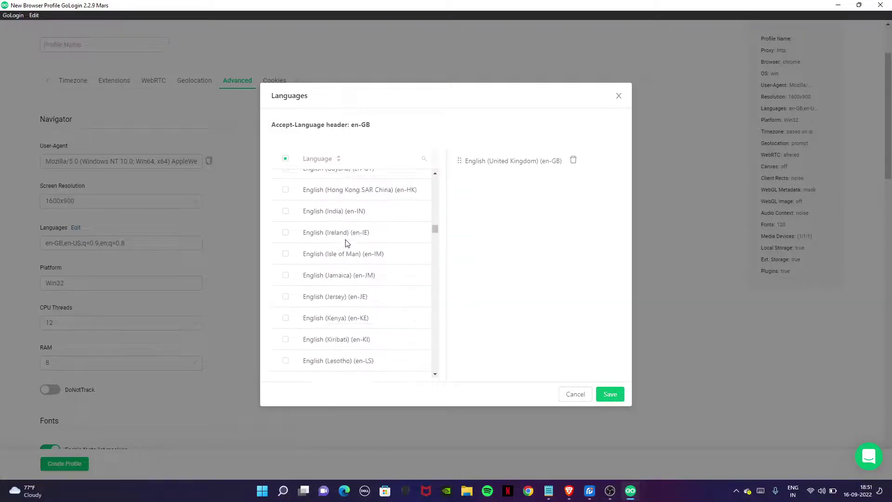
pyautogui.scroll(-20, 346, 243)
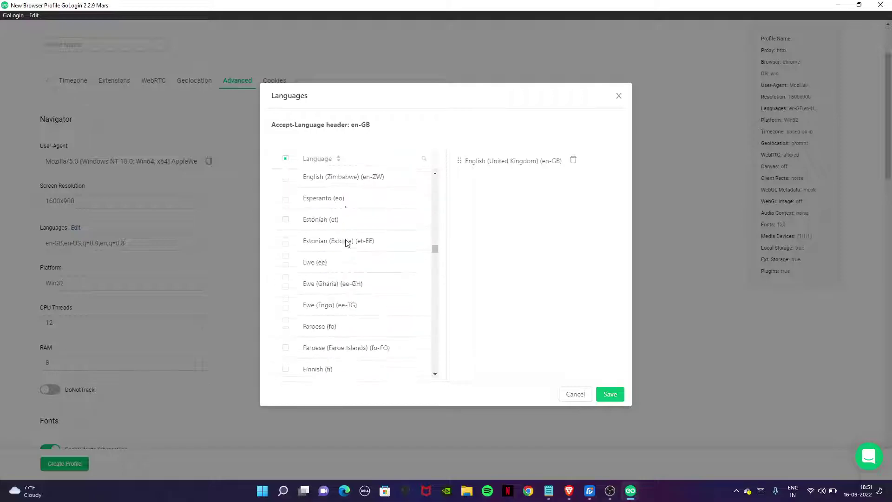
pyautogui.scroll(4, 346, 242)
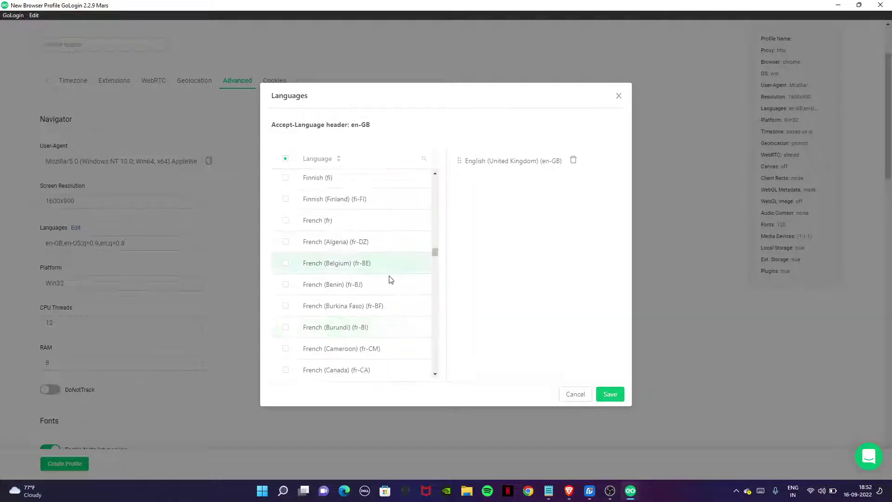
pyautogui.click(285, 222)
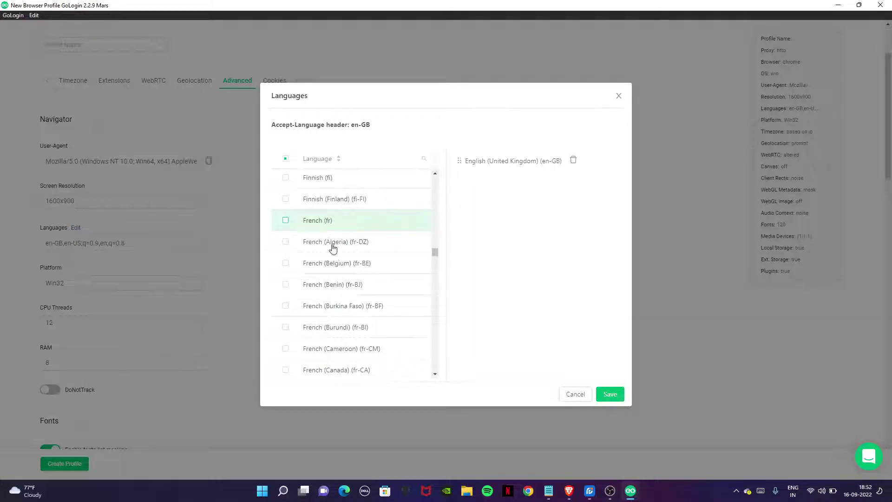
pyautogui.click(573, 161)
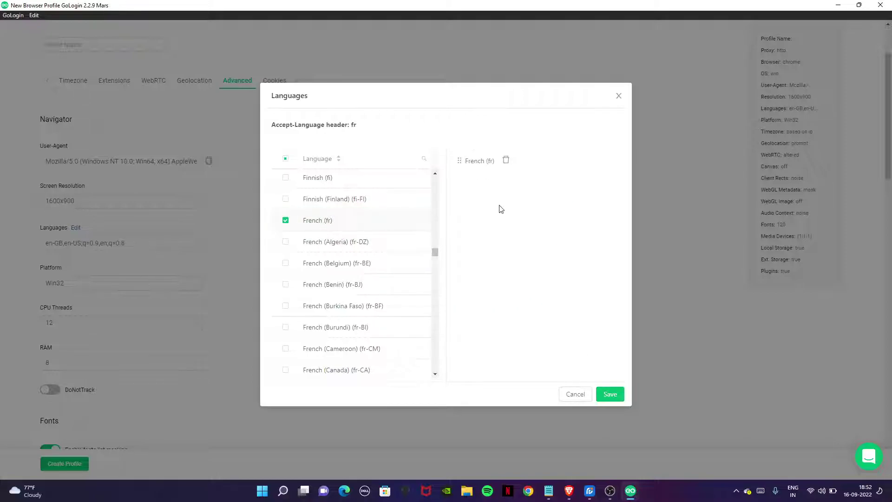
pyautogui.click(608, 394)
# Switch Do Not Track on in the profile's advanced settings.
pyautogui.scroll(-2, 91, 238)
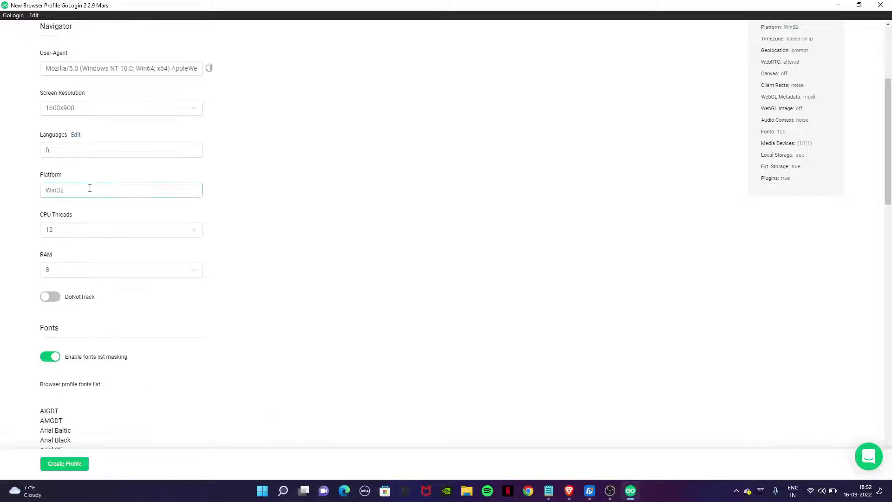
pyautogui.click(51, 297)
pyautogui.scroll(-4, 93, 226)
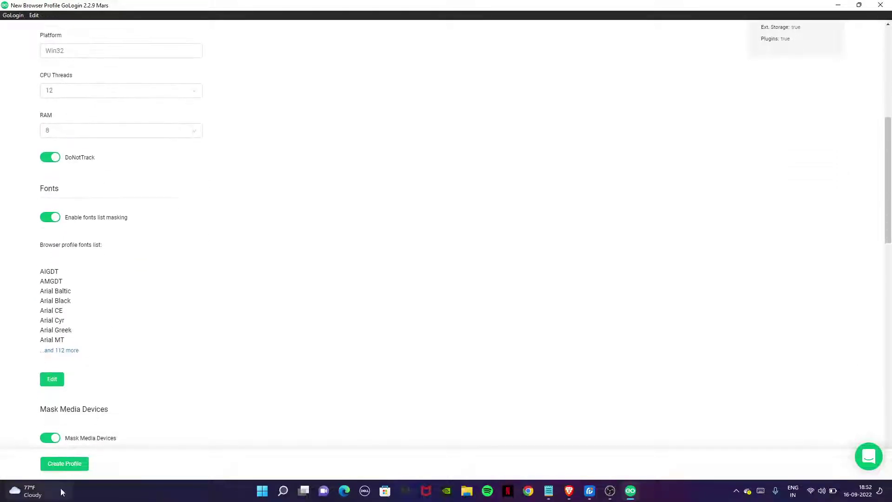
pyautogui.scroll(-5, 111, 318)
pyautogui.scroll(-5, 111, 316)
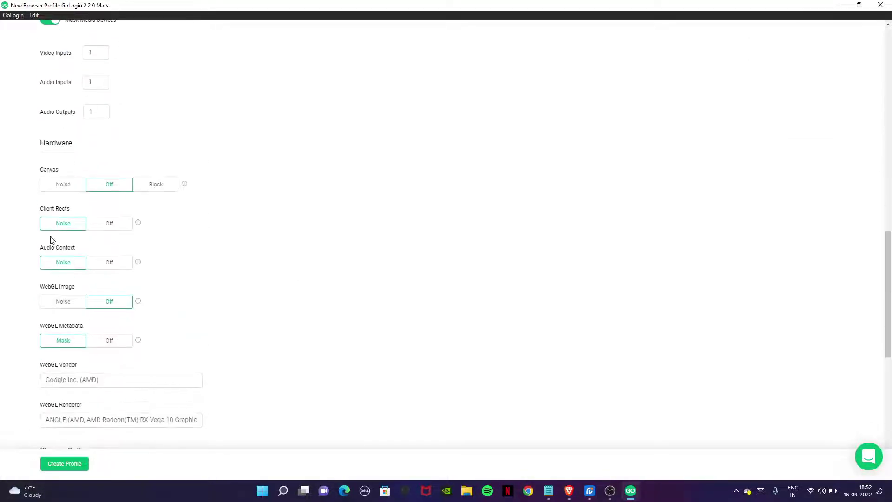
# Set the Canvas fingerprint to Noise and create the tiny-tooth profile.
pyautogui.click(60, 190)
pyautogui.scroll(-10, 66, 434)
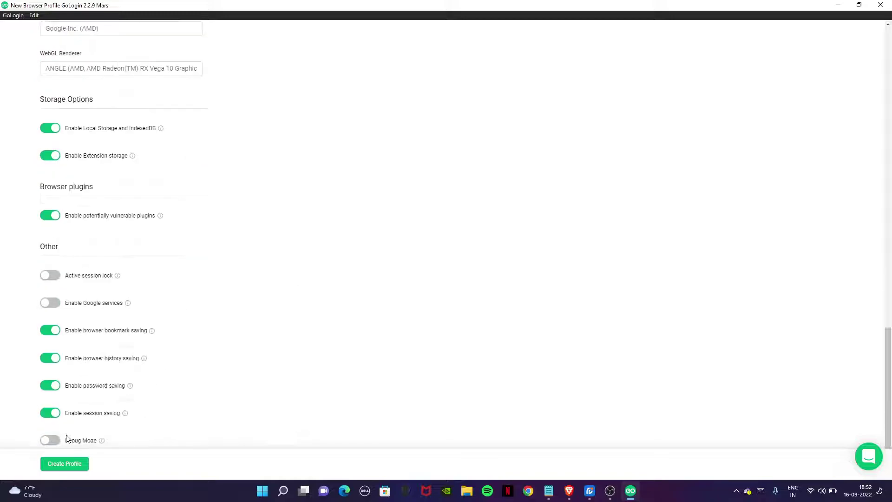
pyautogui.click(61, 462)
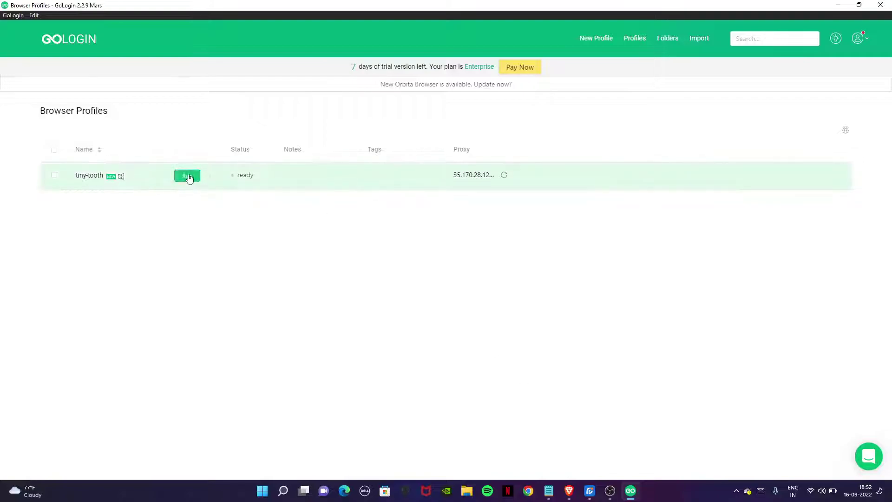
# Run the tiny-tooth profile so its Orbita browser window opens.
pyautogui.click(187, 177)
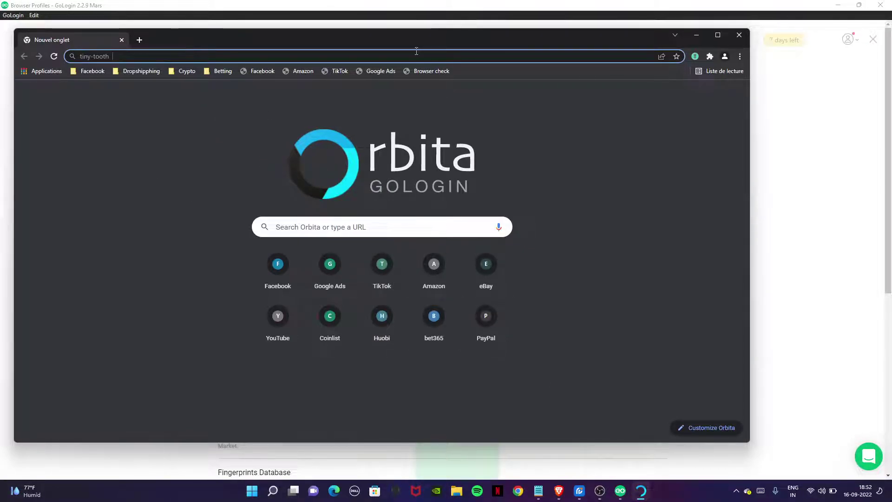
# Search 'ip score' in Orbita and accept Google's cookie consent.
pyautogui.write('ip')
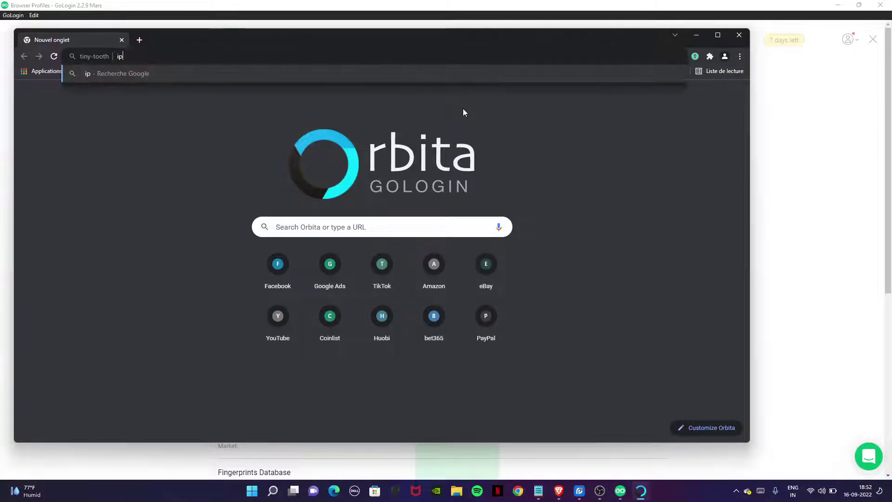
pyautogui.write(' score')
pyautogui.press('Return')
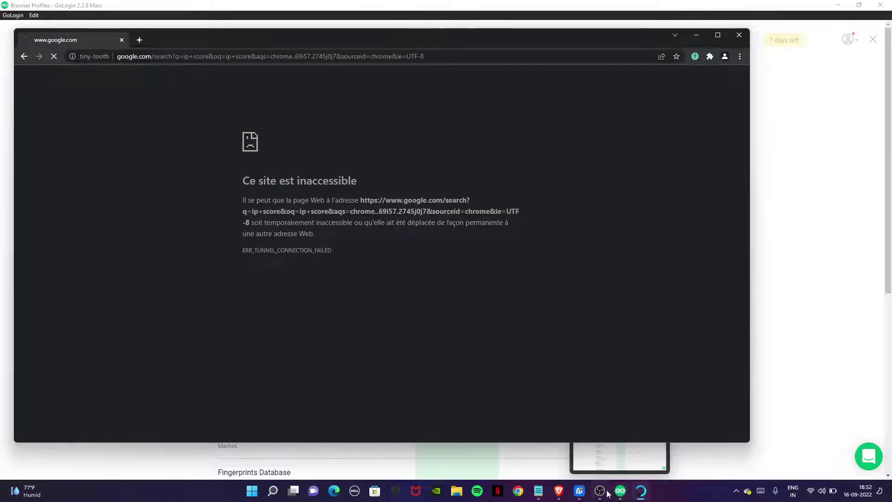
pyautogui.click(606, 492)
pyautogui.click(606, 493)
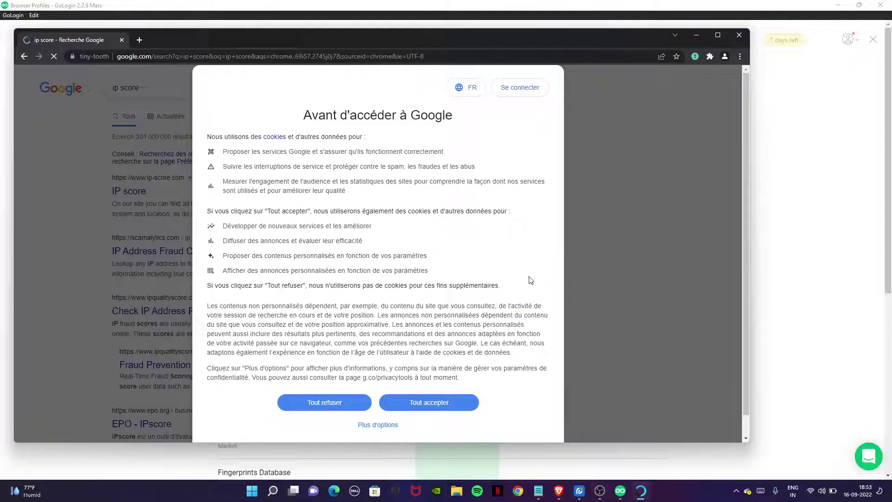
pyautogui.click(417, 402)
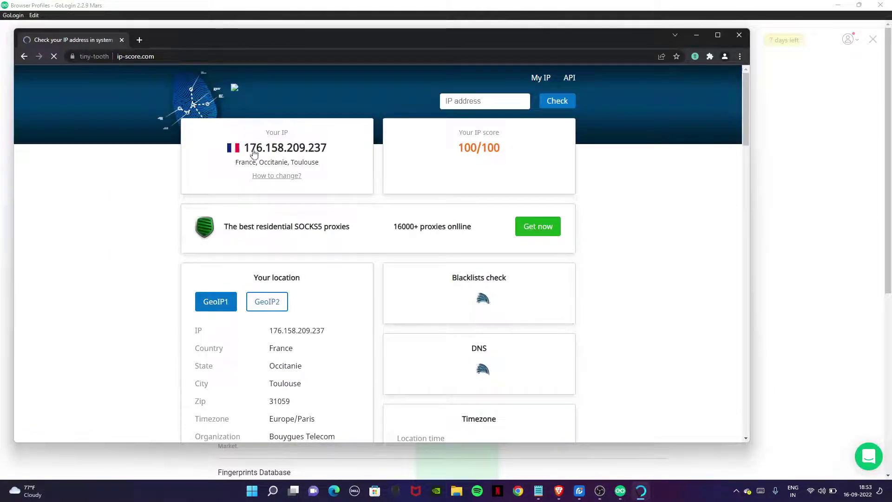
# Review the ip-score.com result (France, Toulouse, score 90/100), then close the browser window.
pyautogui.moveTo(250, 147); pyautogui.dragTo(291, 152)
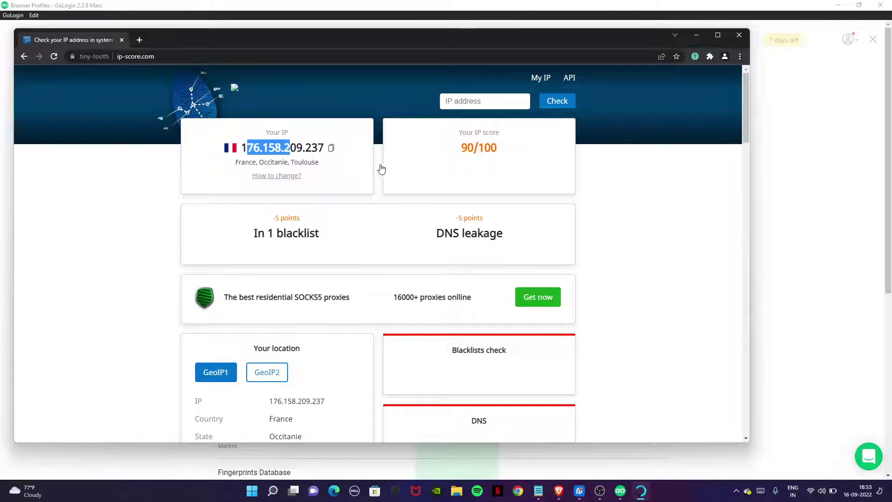
pyautogui.tripleClick(484, 161)
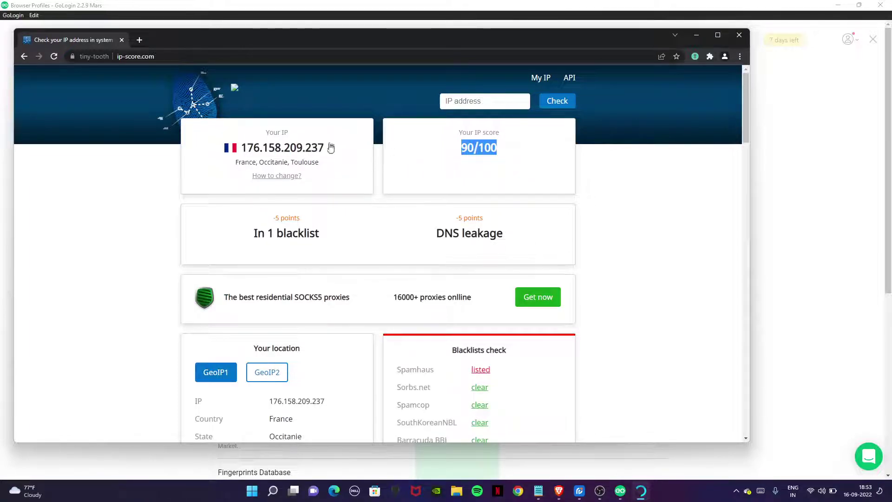
pyautogui.scroll(-10, 341, 193)
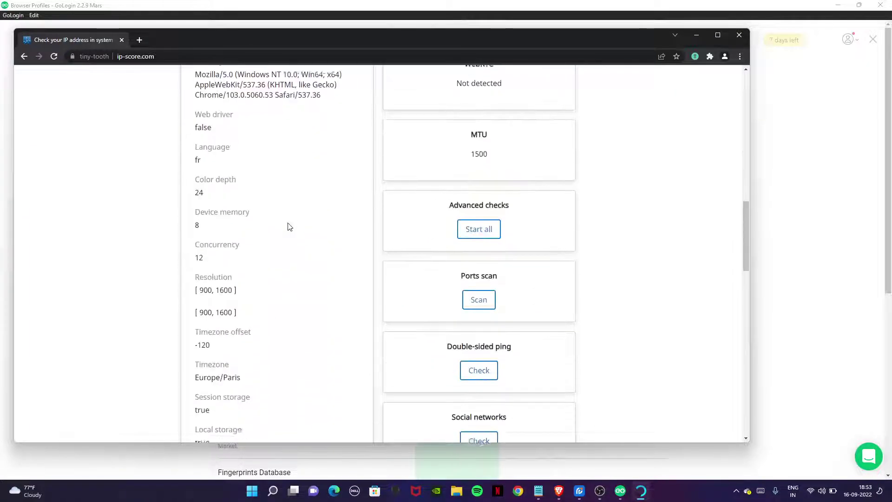
pyautogui.scroll(8, 290, 227)
pyautogui.scroll(-5, 229, 200)
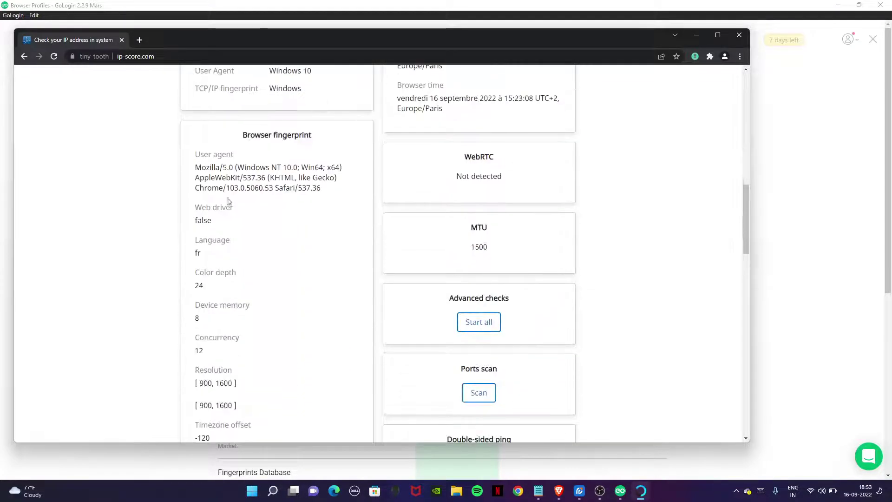
pyautogui.click(739, 35)
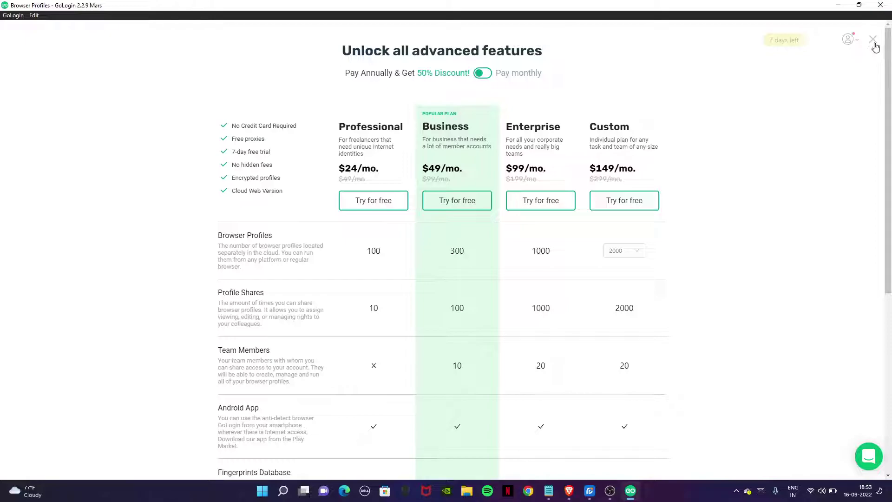
# Close GoLogin and relaunch it from the desktop icon.
pyautogui.click(880, 5)
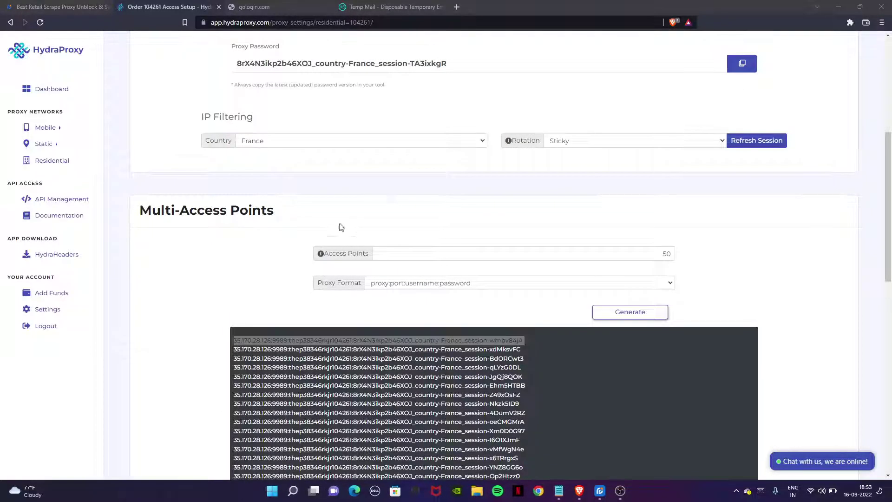
pyautogui.click(839, 7)
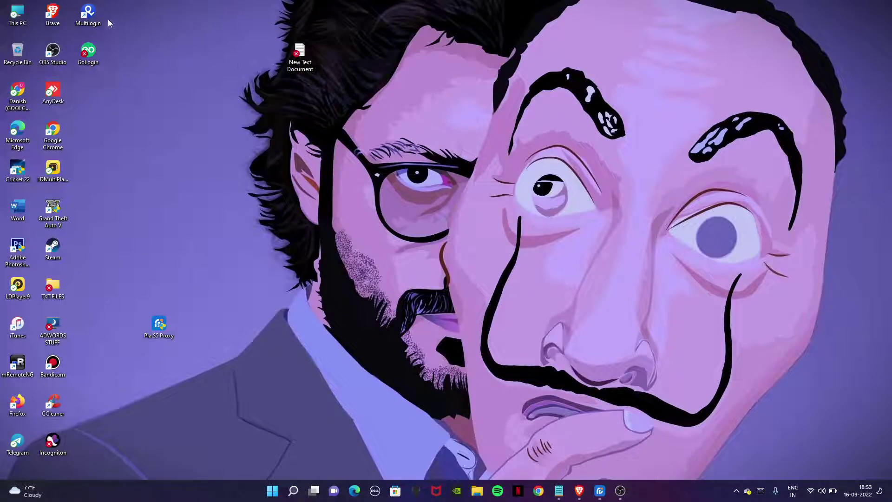
pyautogui.doubleClick(88, 51)
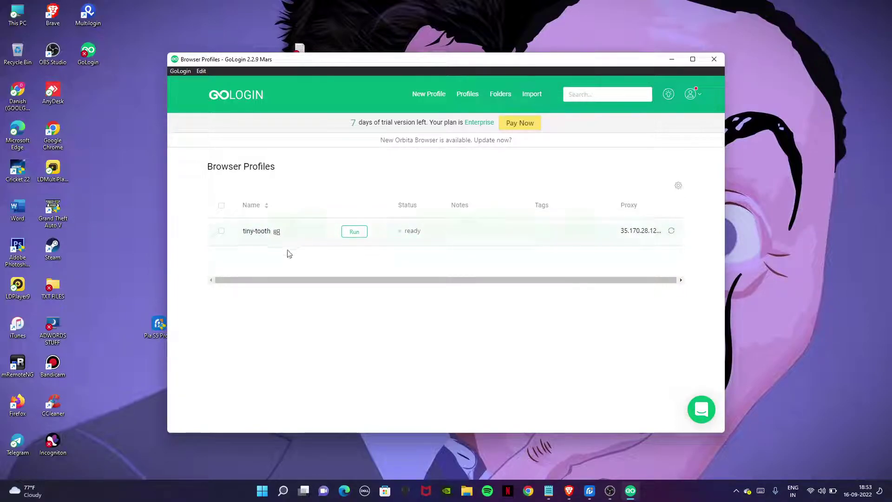
# Deselect tiny-tooth in the profile list and start a new browser profile.
pyautogui.click(222, 231)
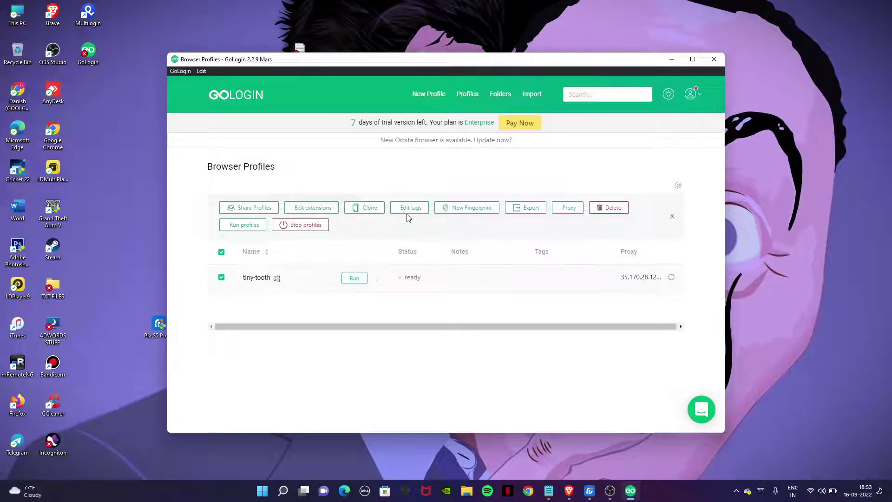
pyautogui.click(672, 216)
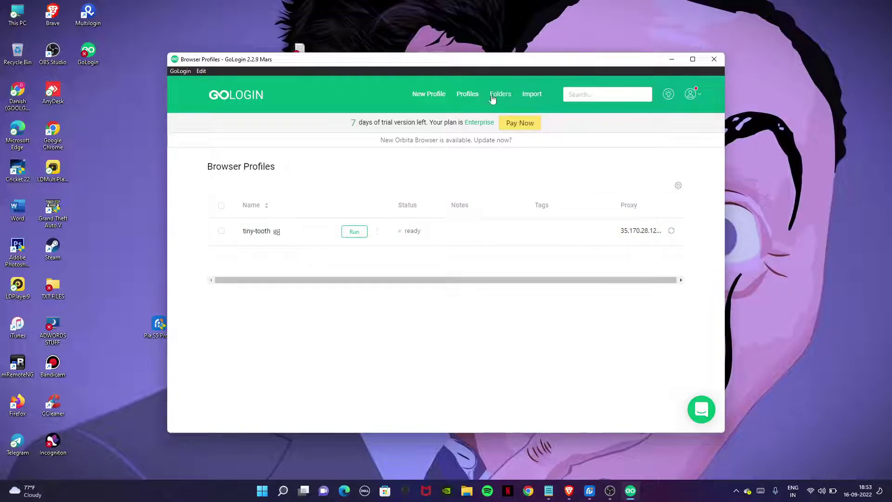
pyautogui.click(426, 97)
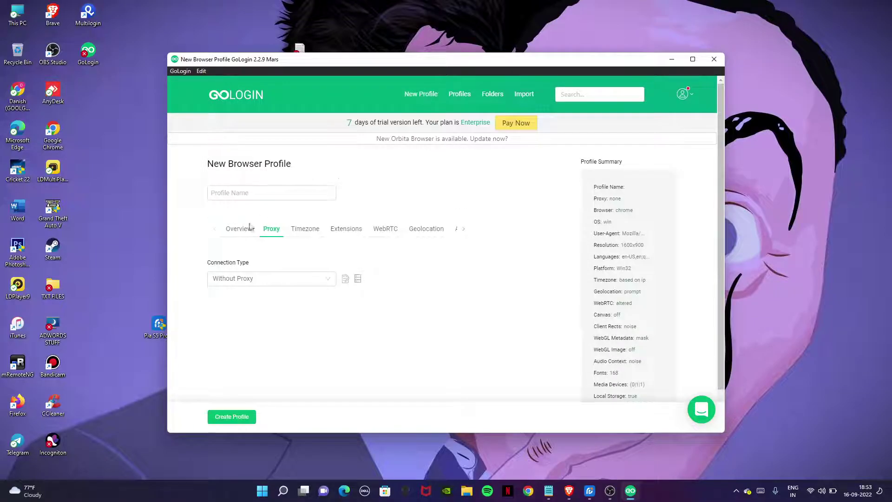
# Enter 'the prpfessor' as the new profile's name.
pyautogui.click(238, 193)
pyautogui.write('the pr')
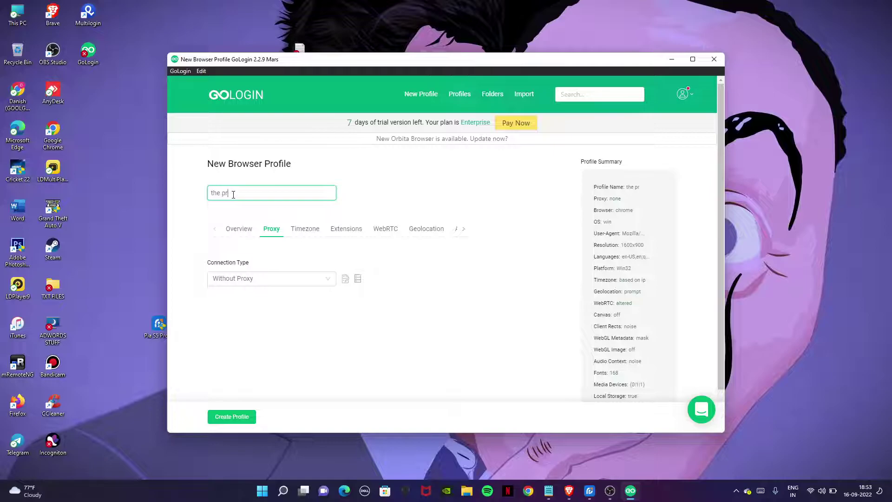
pyautogui.write('pfessor')
# In PIA S5 Proxy's PortForwardList, copy the port 40000 entry bound to 176.165.224.81.
pyautogui.click(590, 491)
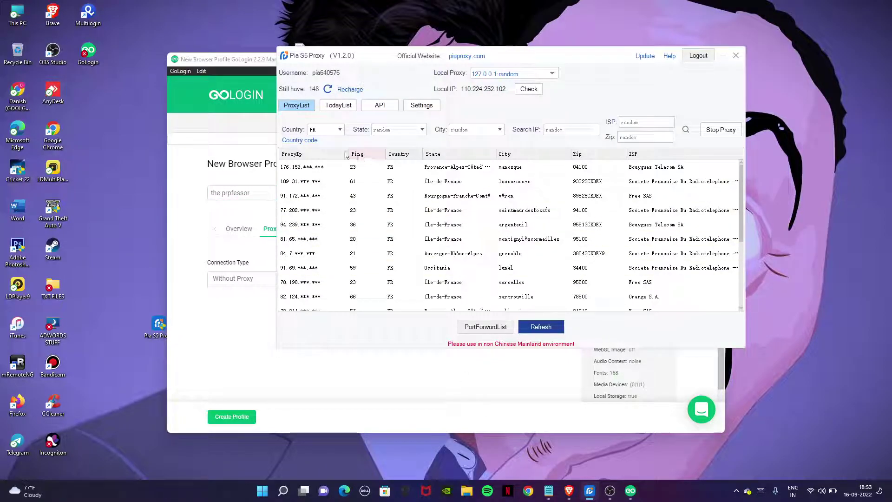
pyautogui.click(479, 327)
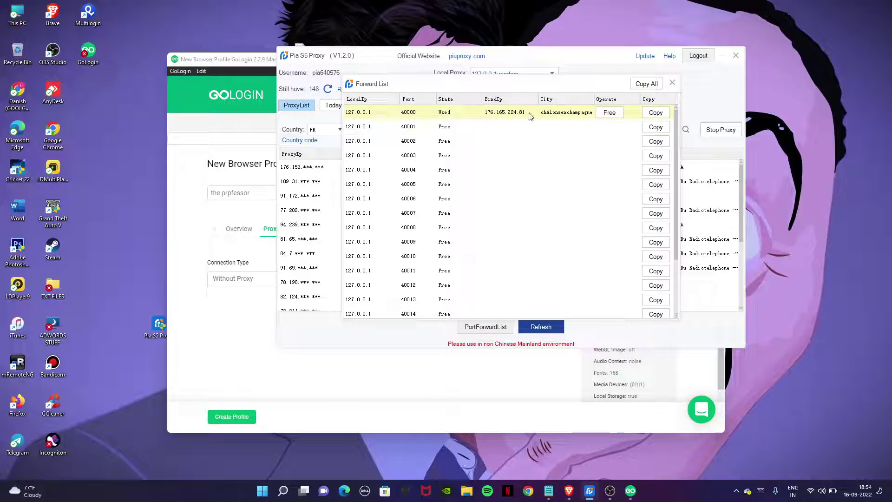
pyautogui.click(656, 113)
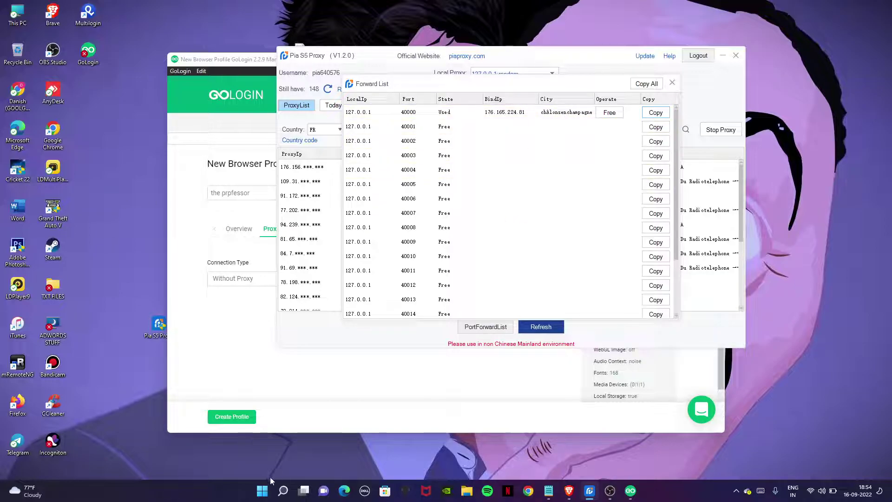
# Open Notepad and paste the copied port-forwarding line.
pyautogui.click(283, 491)
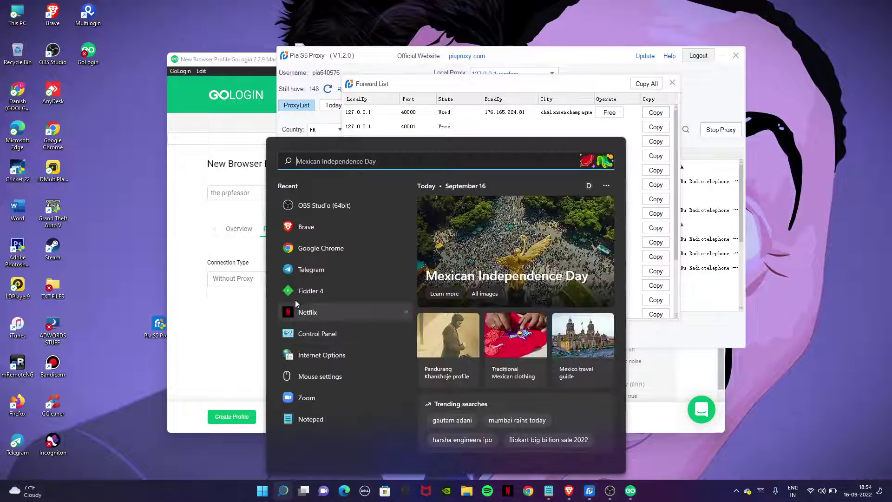
pyautogui.click(311, 423)
pyautogui.rightClick(282, 232)
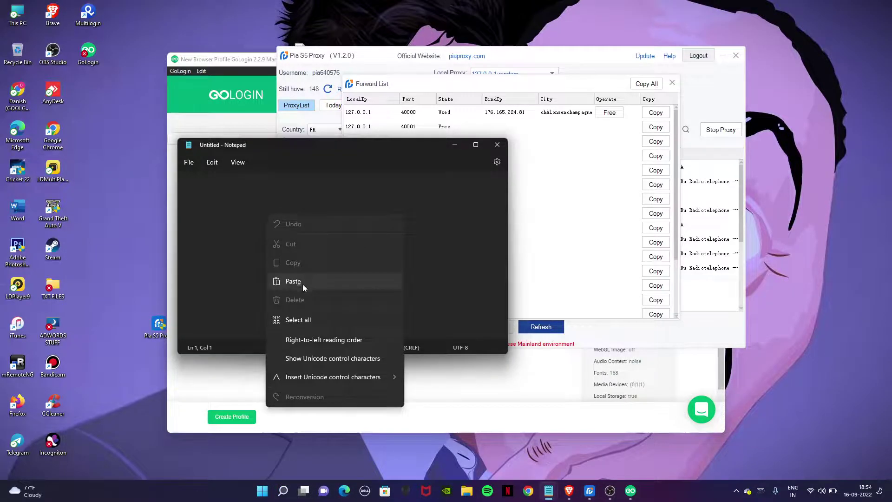
pyautogui.click(303, 282)
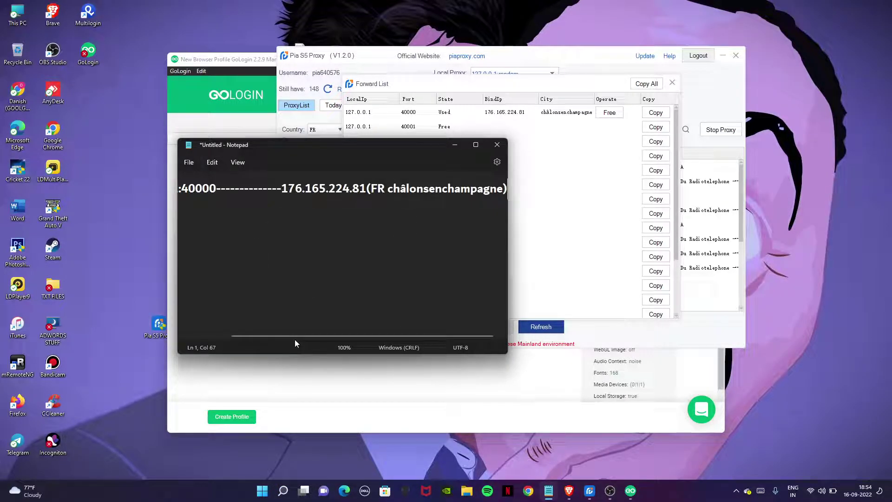
# Copy just 127.0.0.1:40000 from the pasted line.
pyautogui.moveTo(302, 335); pyautogui.dragTo(256, 335)
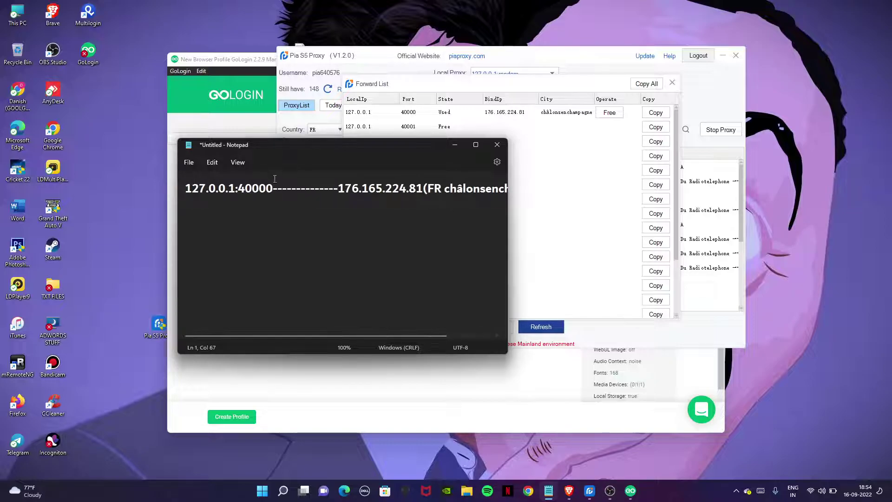
pyautogui.moveTo(273, 189); pyautogui.dragTo(197, 193)
pyautogui.rightClick(206, 194)
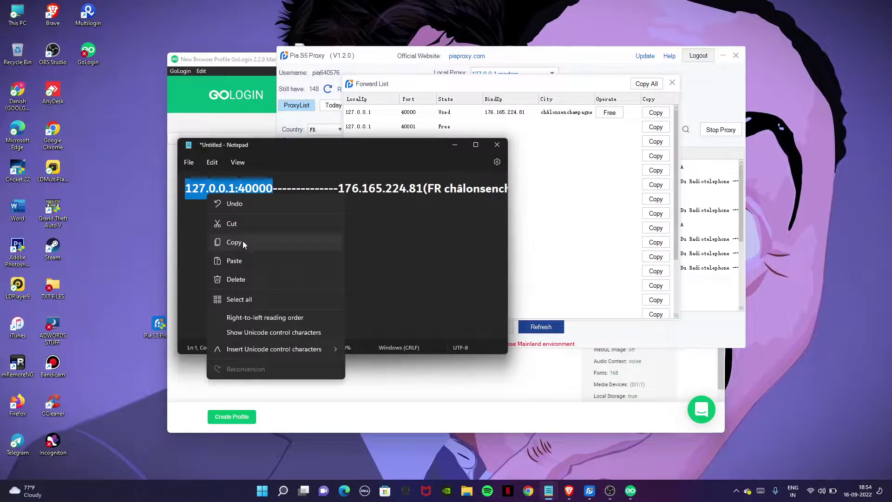
pyautogui.click(242, 240)
# Return to the GoLogin form and set the connection type to Socks 5 Proxy.
pyautogui.click(455, 145)
pyautogui.click(201, 179)
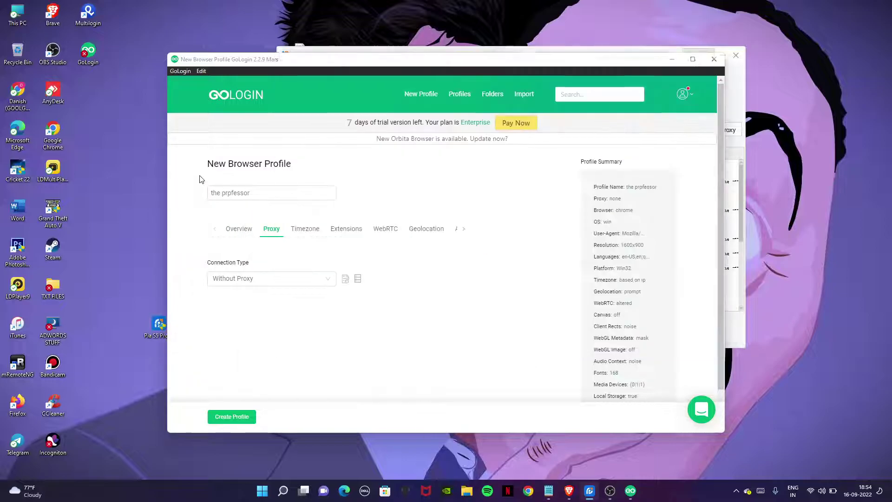
pyautogui.click(282, 281)
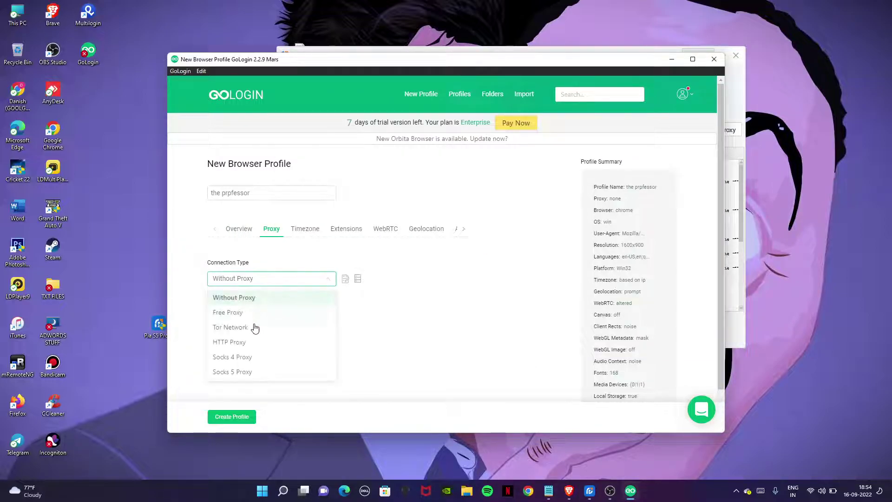
pyautogui.click(234, 371)
pyautogui.scroll(-1, 234, 338)
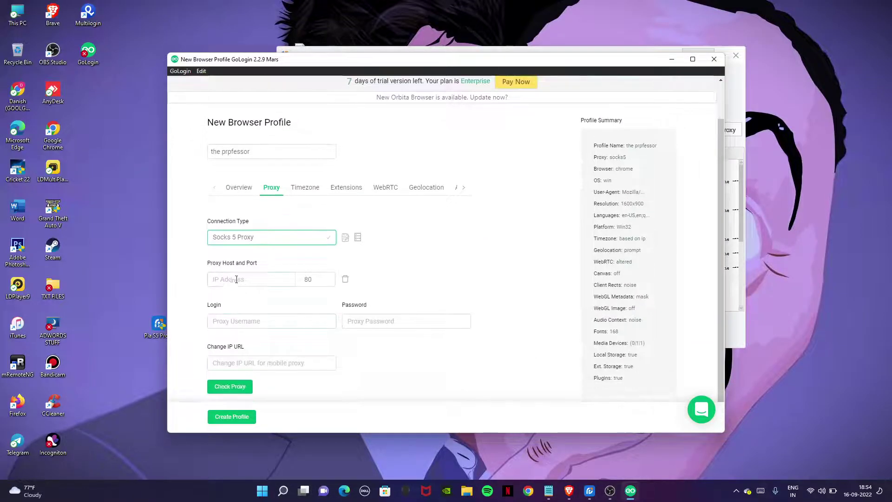
# Paste 127.0.0.1:40000 as the SOCKS5 proxy and check it reports Success for FR.
pyautogui.click(236, 279)
pyautogui.click(358, 237)
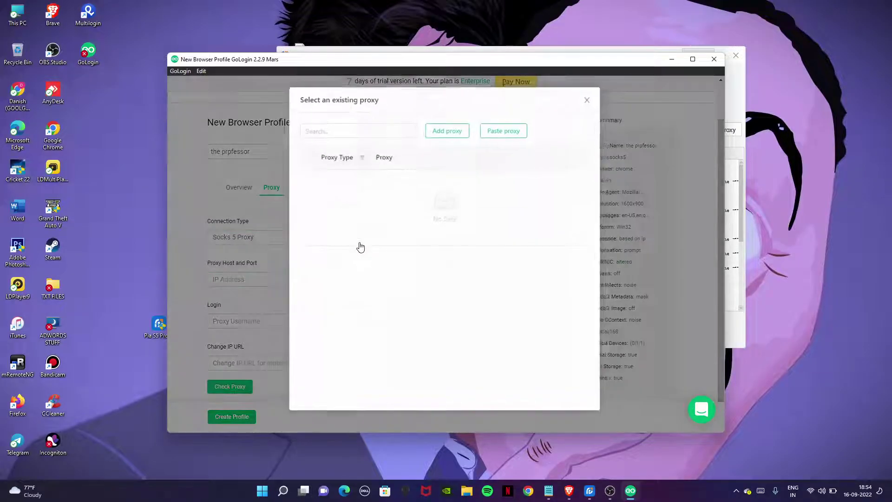
pyautogui.click(590, 98)
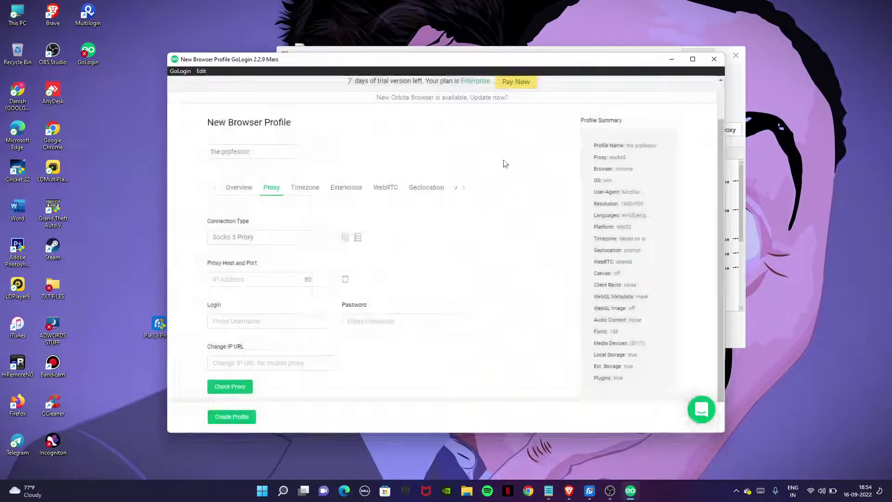
pyautogui.click(345, 238)
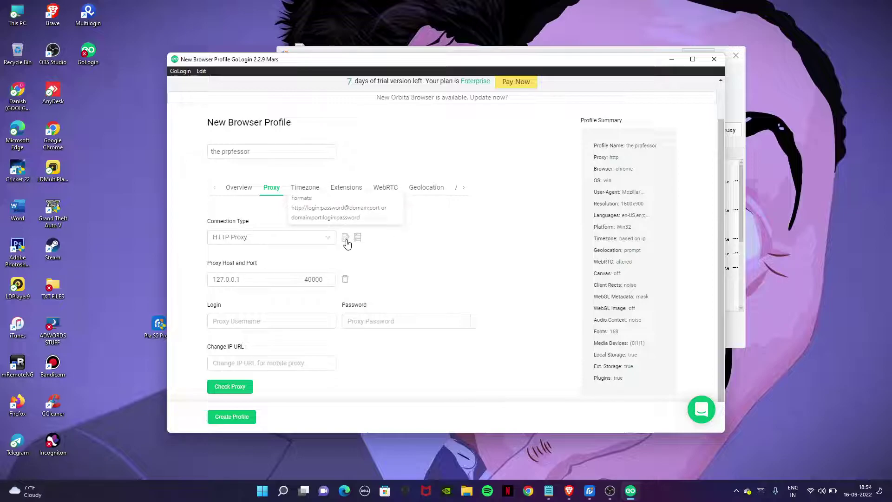
pyautogui.click(285, 241)
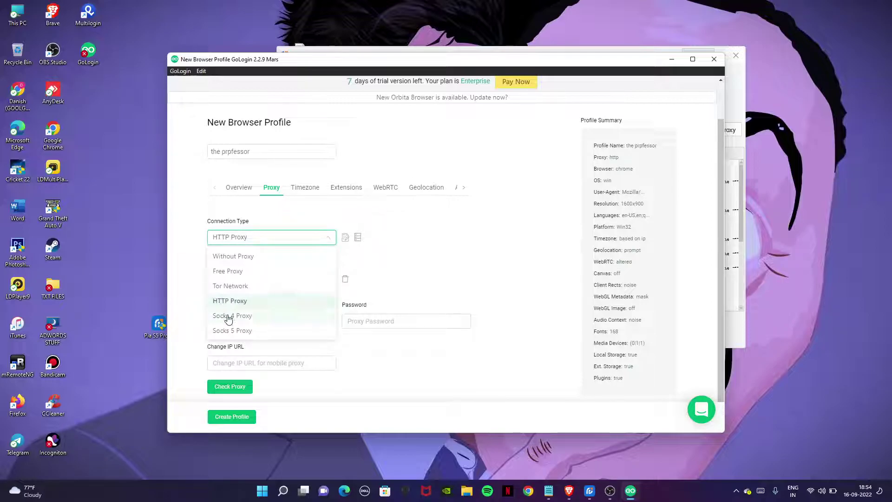
pyautogui.click(232, 331)
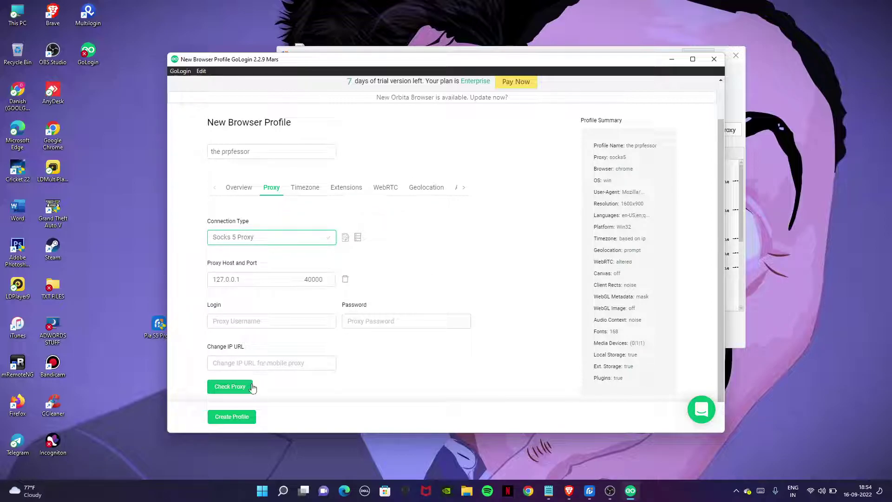
pyautogui.click(247, 387)
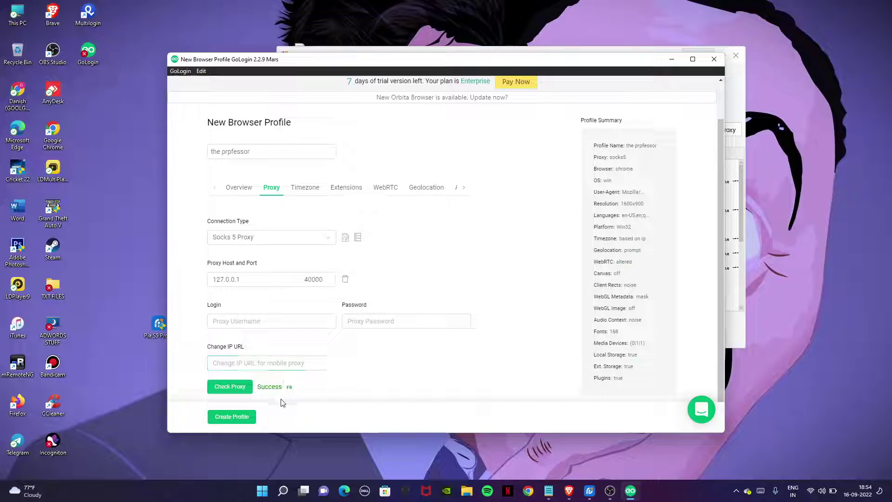
# Review Timezone, WebRTC and Extensions settings, then create and run the prpfessor profile.
pyautogui.moveTo(289, 389)
pyautogui.click(303, 188)
pyautogui.click(374, 191)
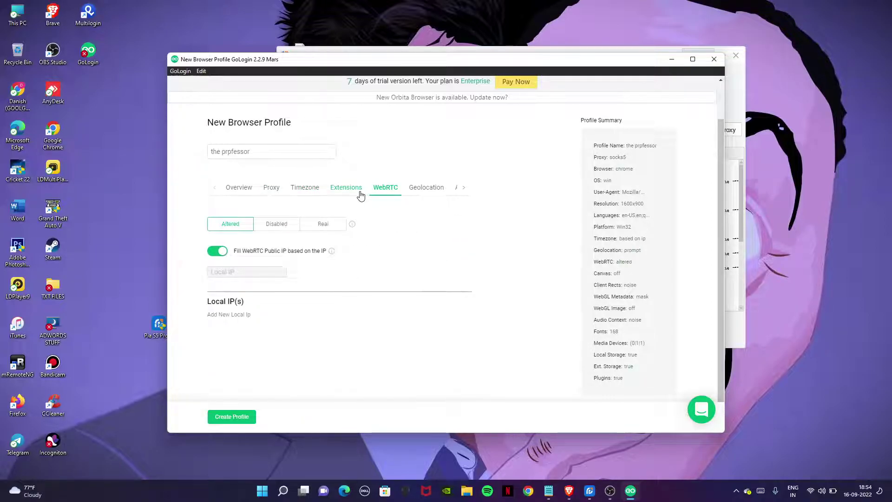
pyautogui.click(360, 192)
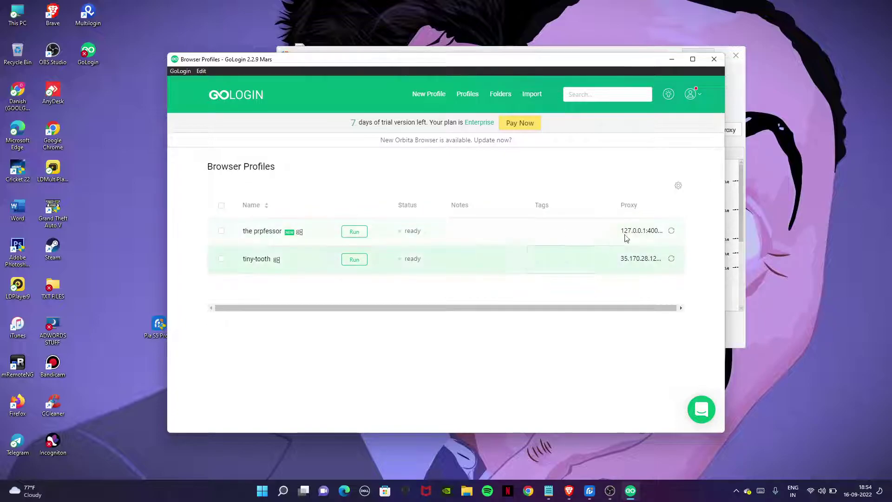
pyautogui.click(354, 231)
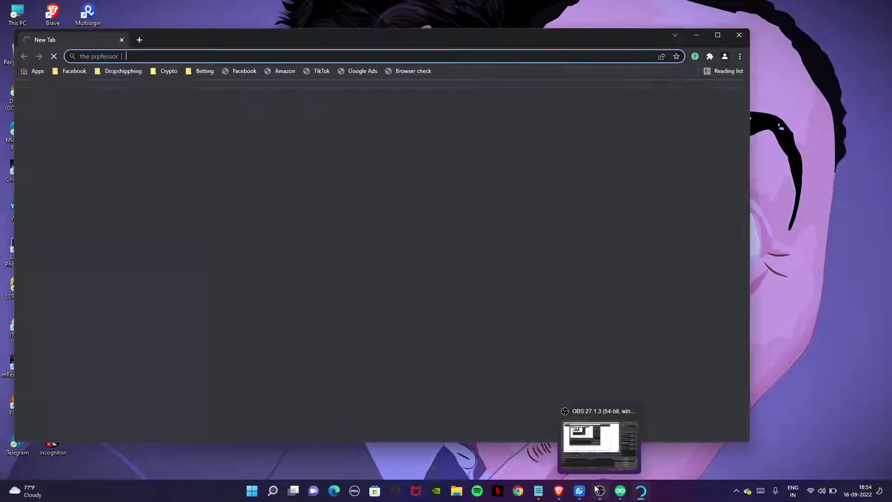
# Check the PIA S5 Proxy forward list, then switch back to the Orbita browser.
pyautogui.click(596, 488)
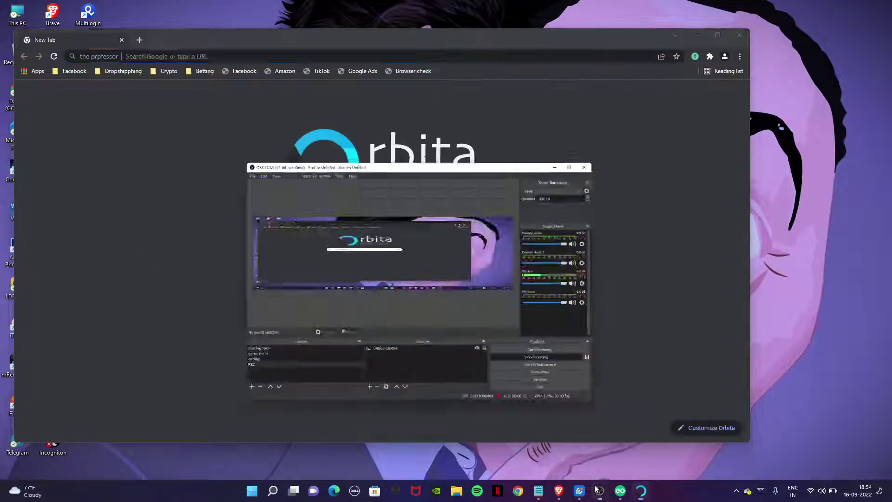
pyautogui.click(599, 490)
pyautogui.click(579, 491)
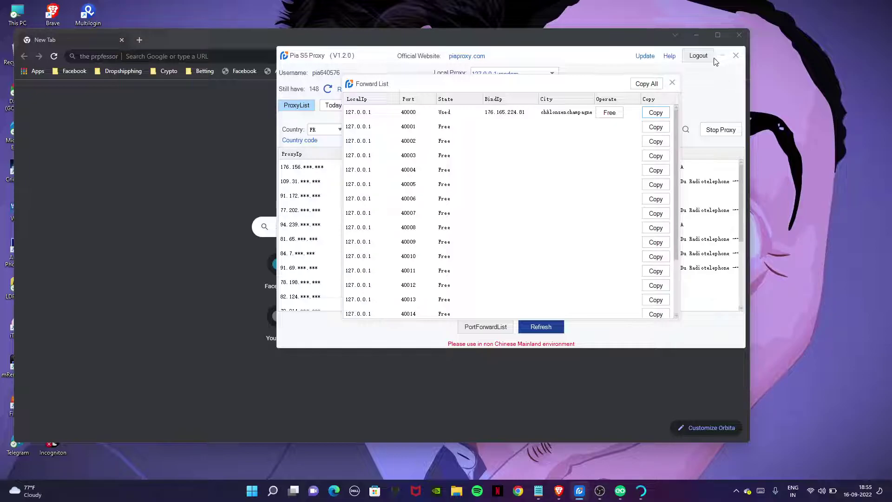
pyautogui.click(625, 42)
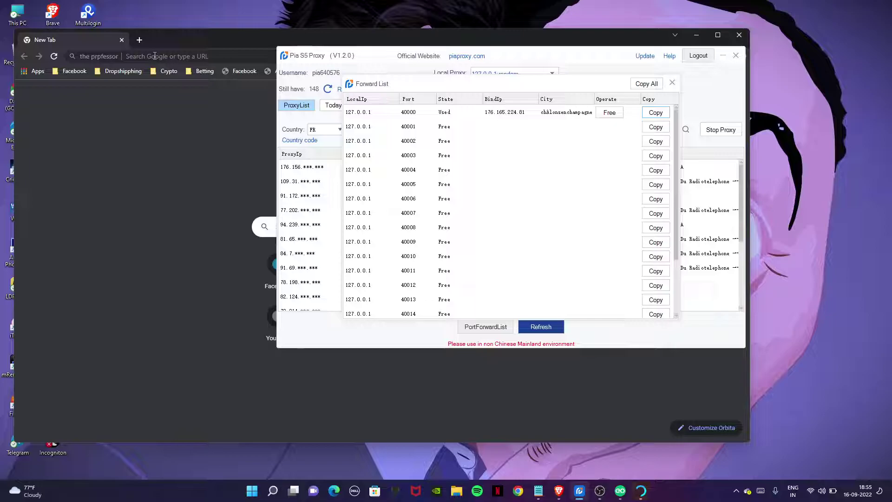
# Minimize the recorder and browser, close the forward list, and minimize PIA S5 Proxy.
pyautogui.moveTo(600, 491)
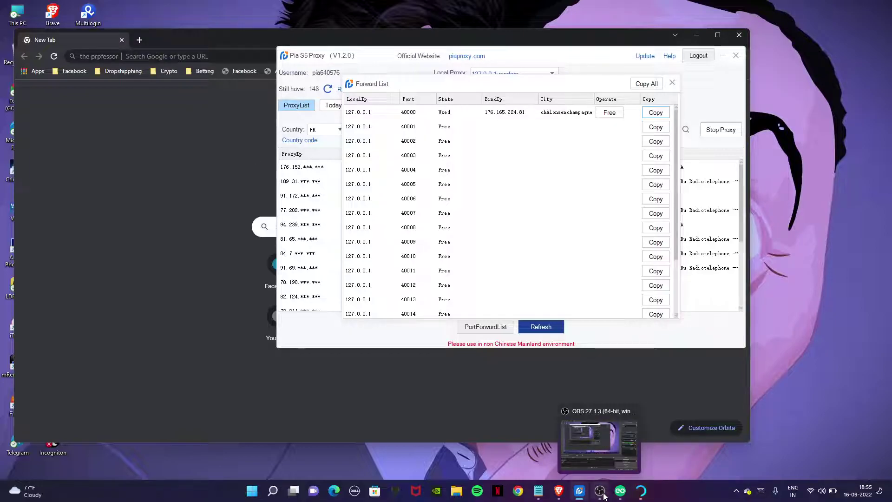
pyautogui.click(566, 421)
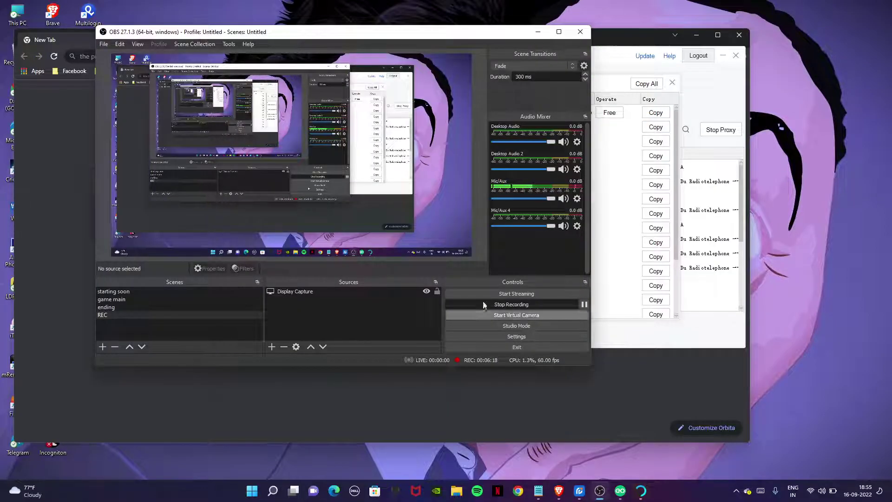
pyautogui.click(546, 35)
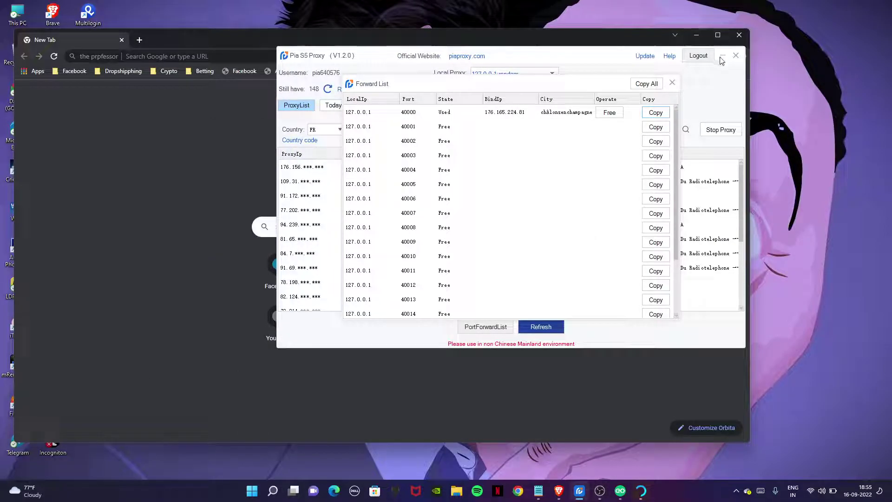
pyautogui.click(697, 36)
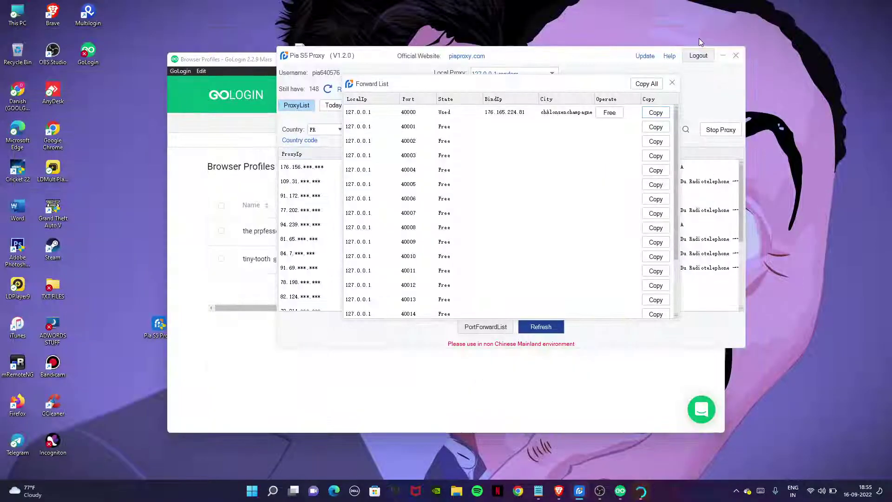
pyautogui.click(671, 84)
pyautogui.click(722, 56)
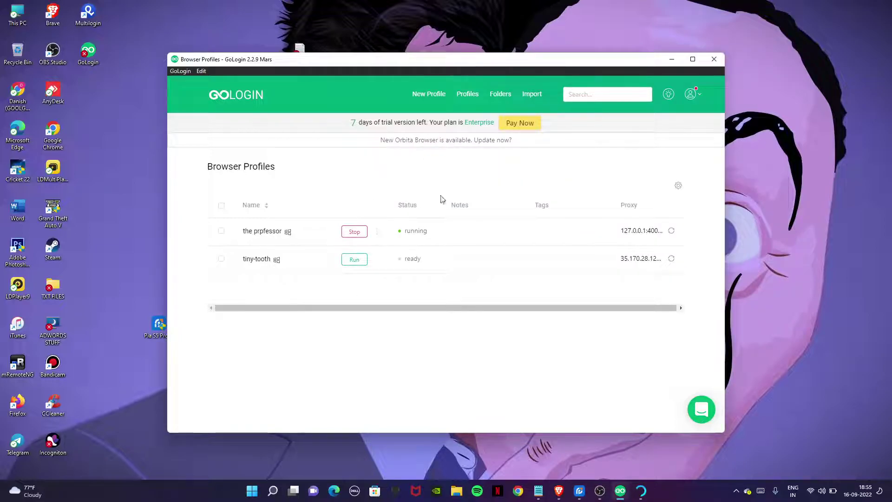
# In Orbita, search Google for 'whoer', accept the cookie consent, and open the Whoer.net result.
pyautogui.click(641, 491)
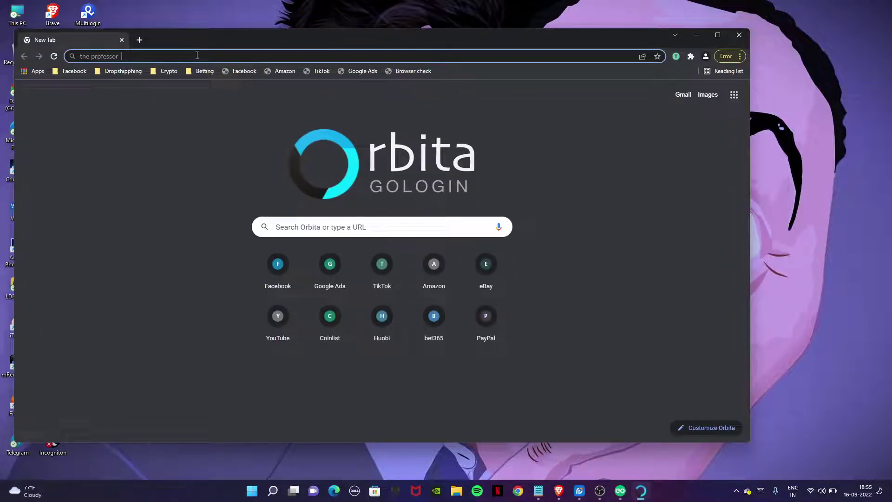
pyautogui.write('whoer')
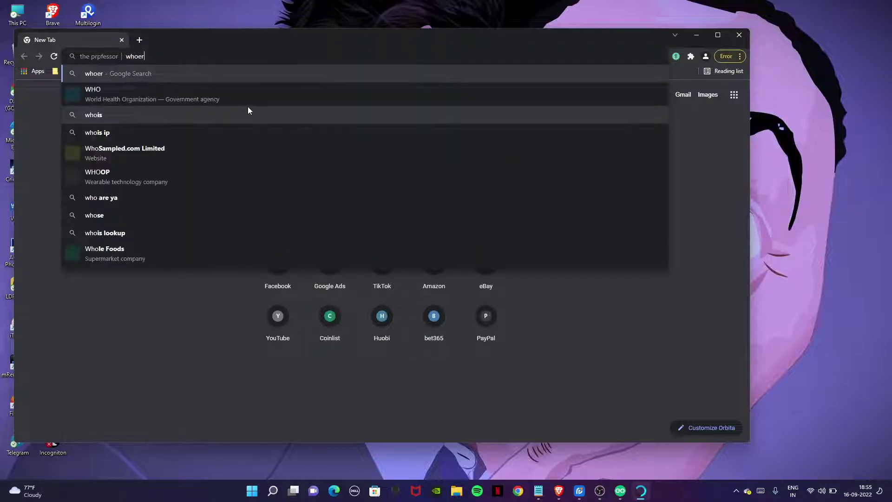
pyautogui.press('Return')
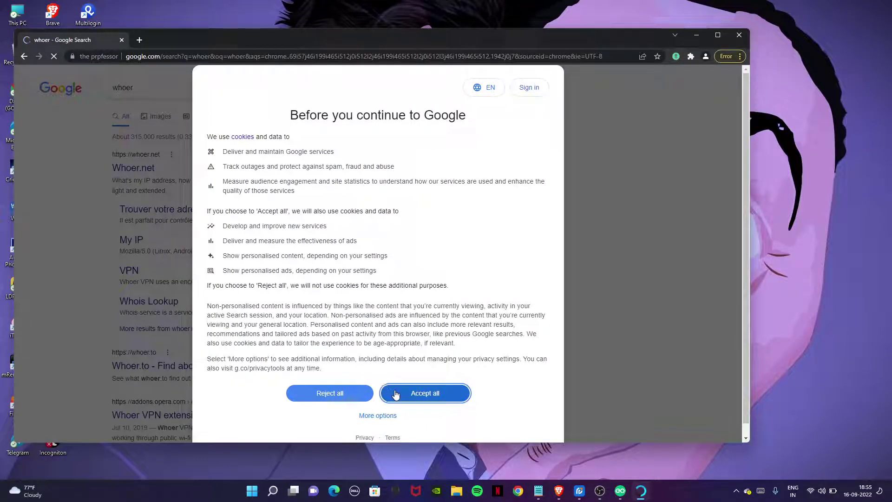
pyautogui.click(399, 391)
pyautogui.click(151, 175)
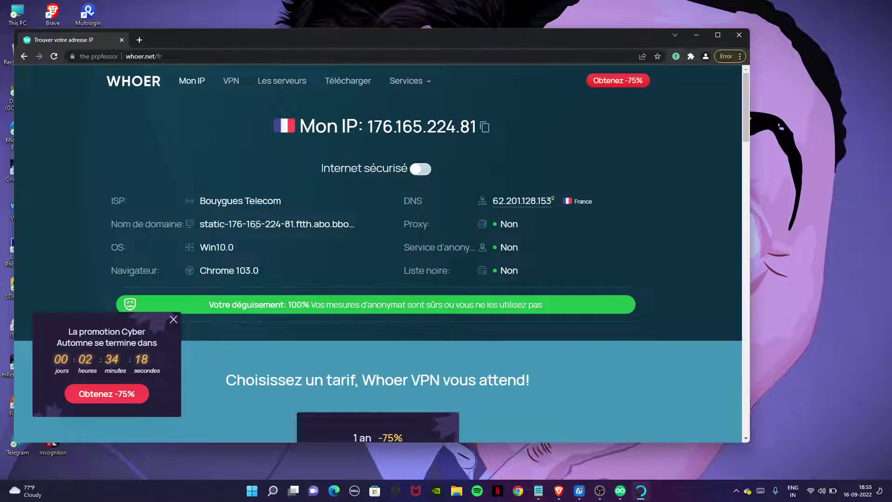
# Check the Whoer.net report: French IP 176.165.224.81 via Bouygues Telecom with 100% disguise score.
pyautogui.scroll(-1, 389, 222)
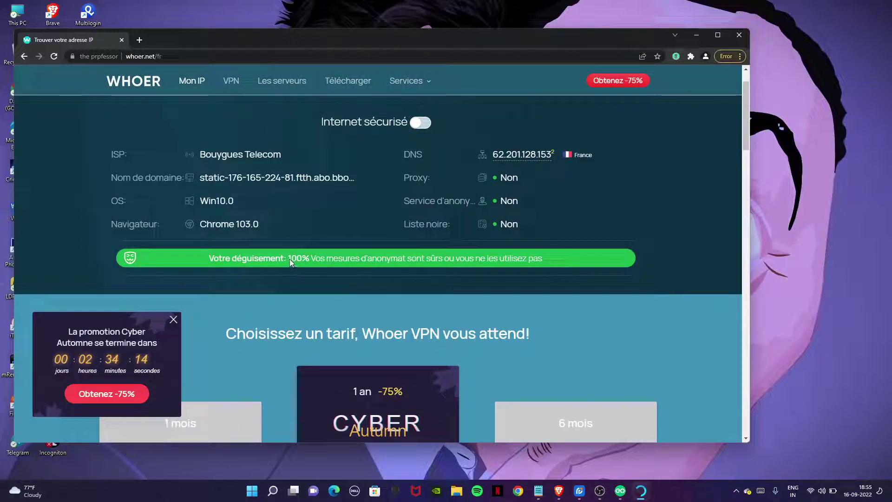
pyautogui.moveTo(289, 258); pyautogui.dragTo(311, 257)
pyautogui.scroll(-12, 370, 263)
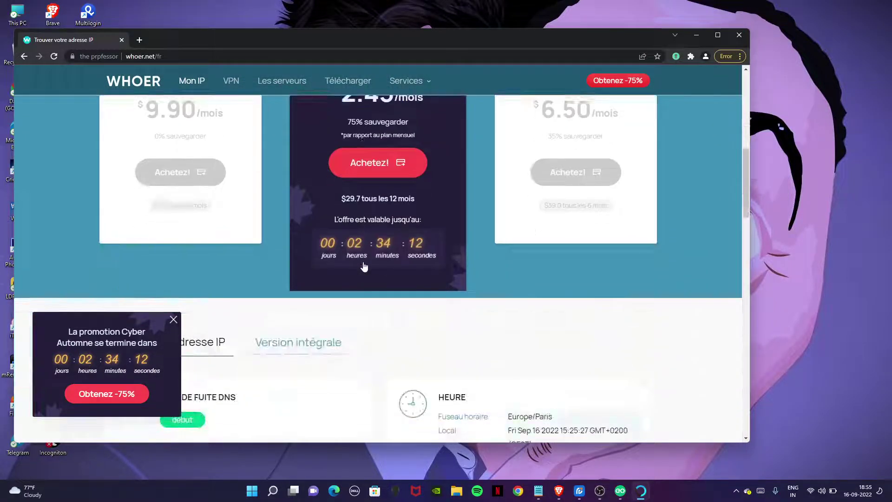
pyautogui.scroll(-7, 365, 266)
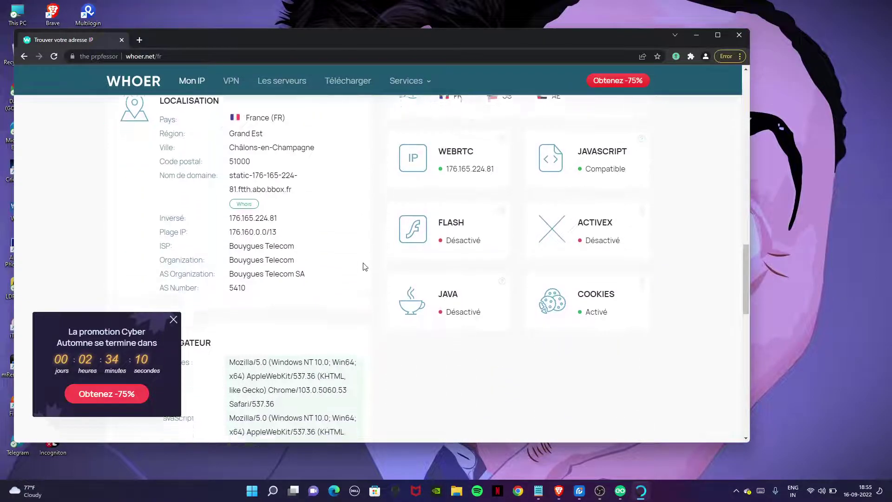
pyautogui.scroll(15, 365, 266)
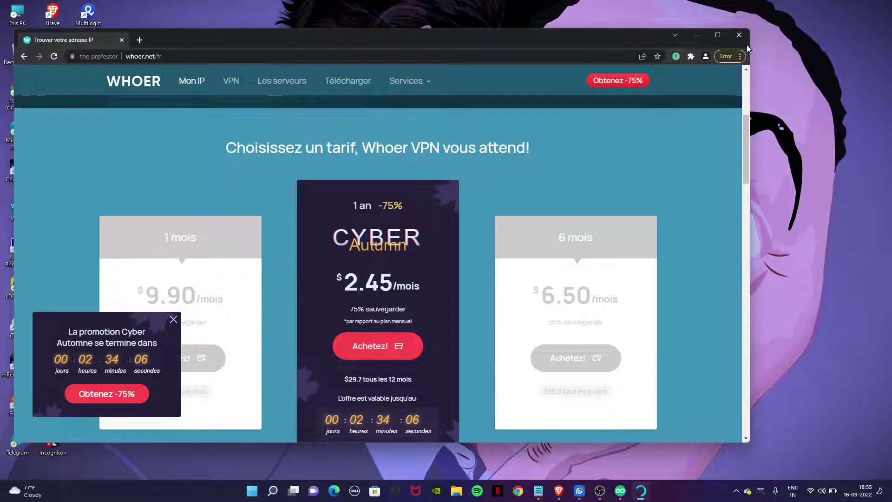
# Close the Orbita browser and the GoLogin app, then refresh the Windows desktop.
pyautogui.click(739, 35)
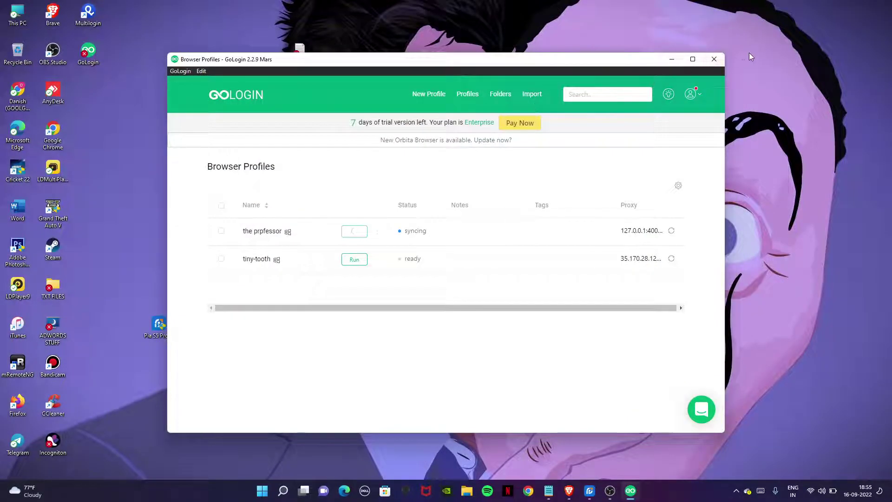
pyautogui.click(715, 59)
pyautogui.rightClick(243, 163)
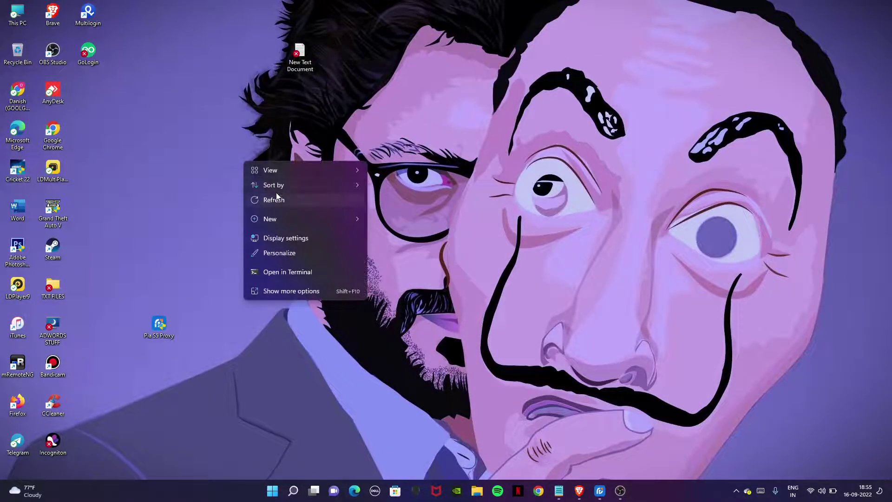
pyautogui.click(185, 129)
pyautogui.rightClick(187, 130)
pyautogui.click(219, 172)
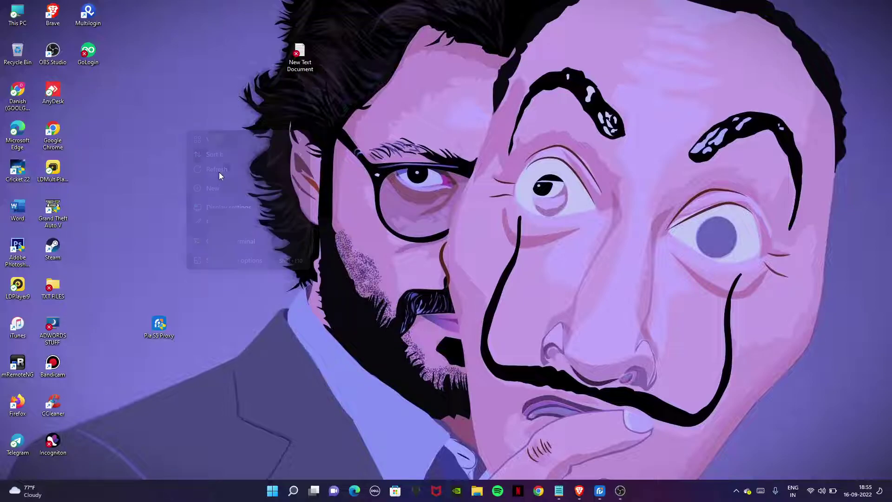